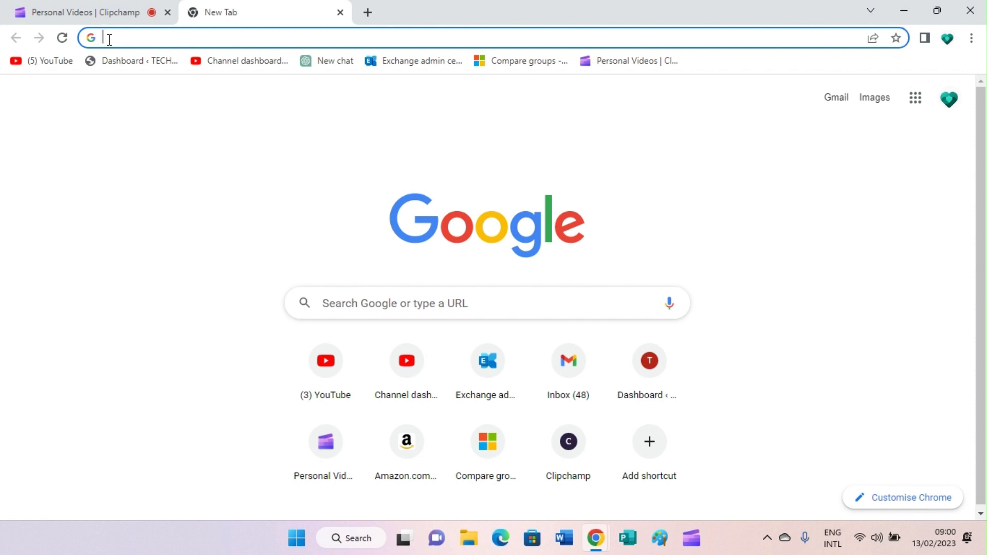
type("e")
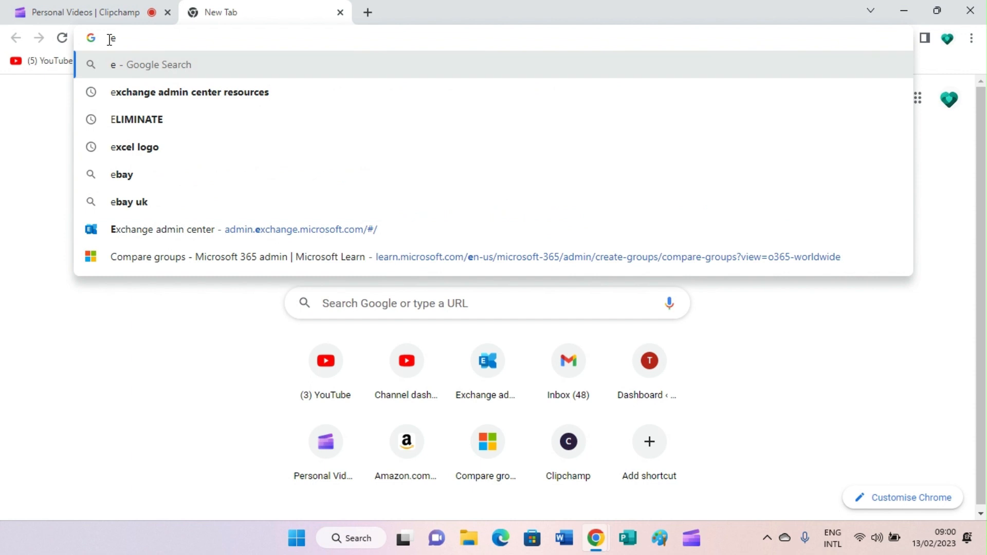
key("BackSpace")
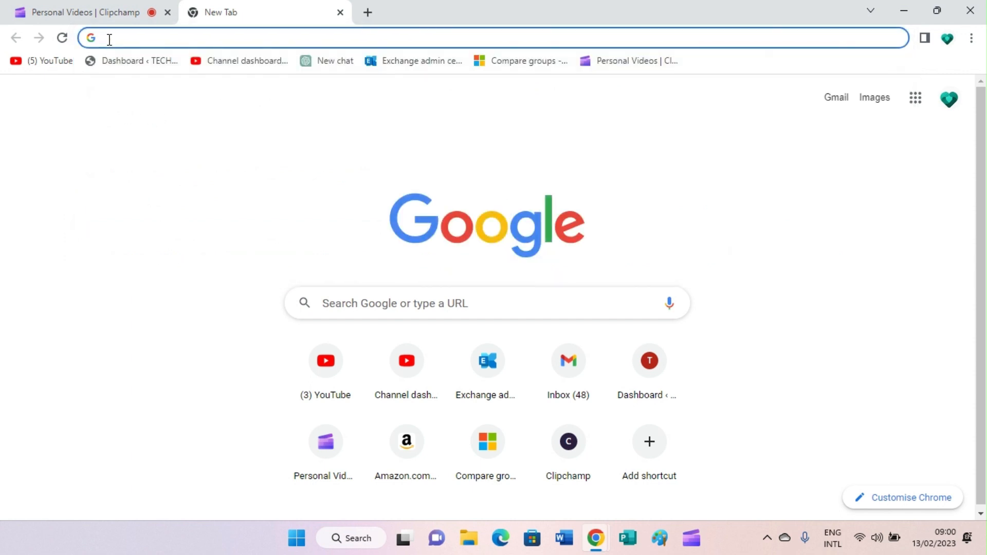
type("htt")
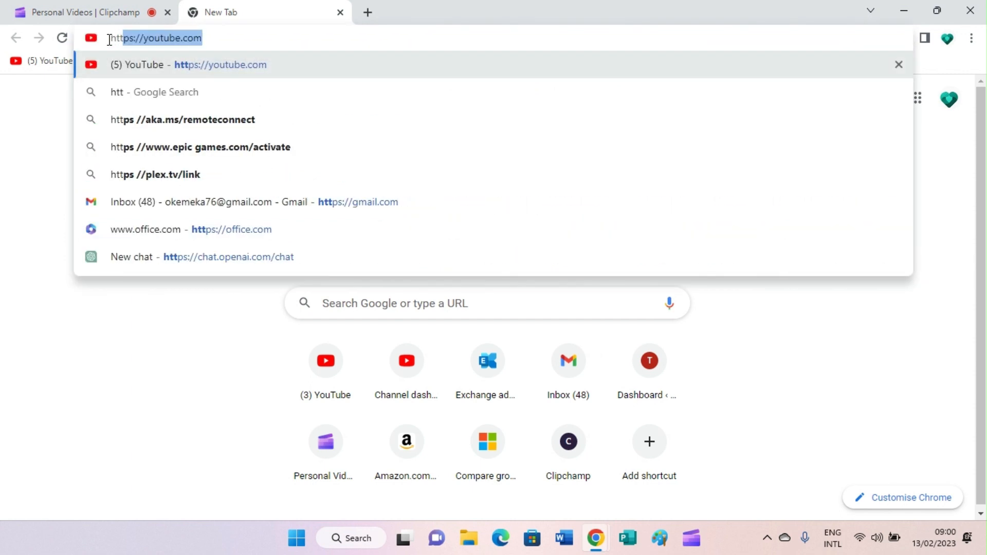
type("p")
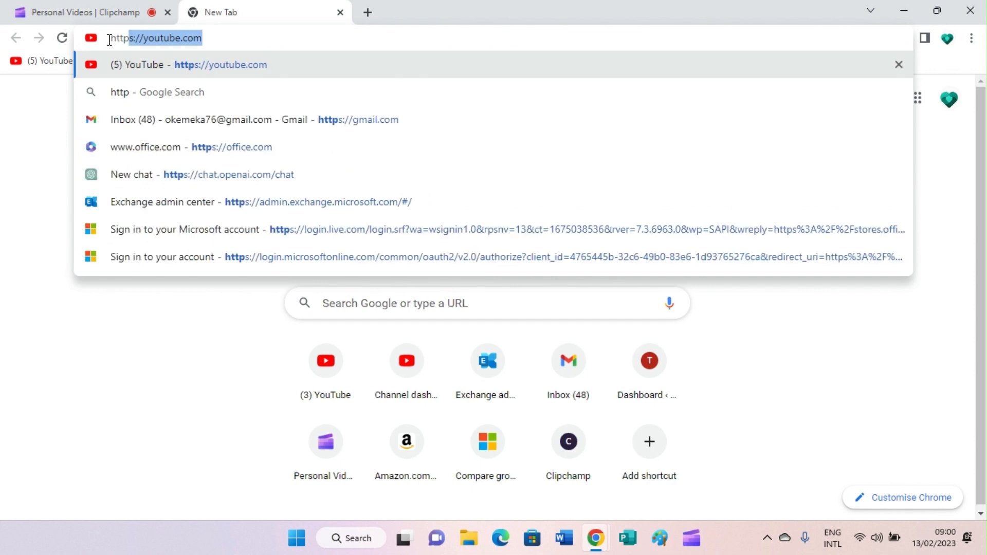
type("s")
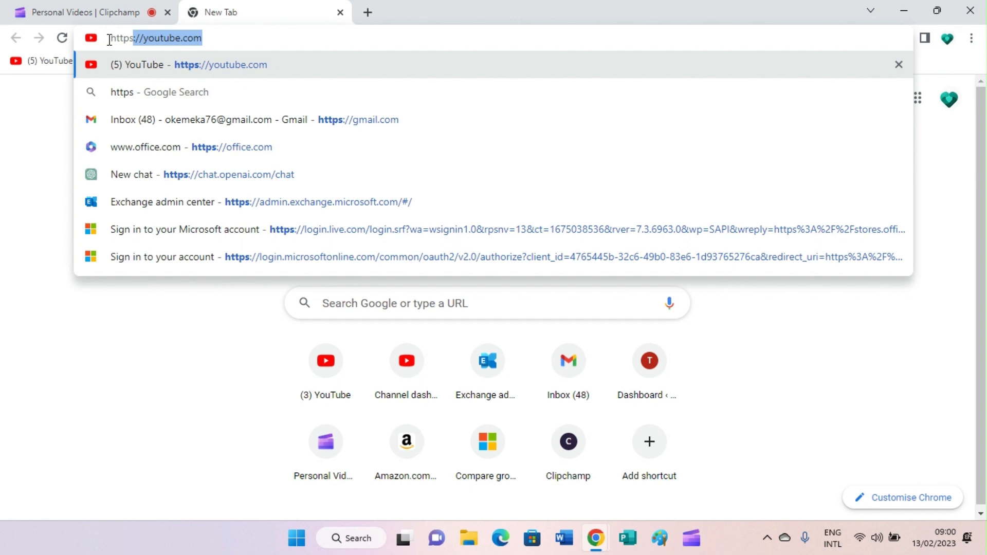
type("??")
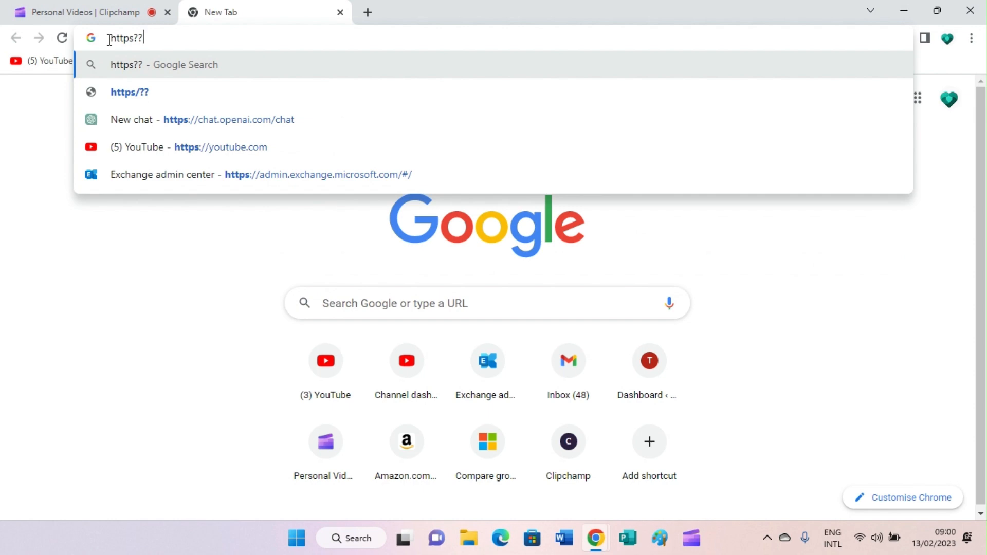
key("BackSpace")
key("BackSpace")
type("/")
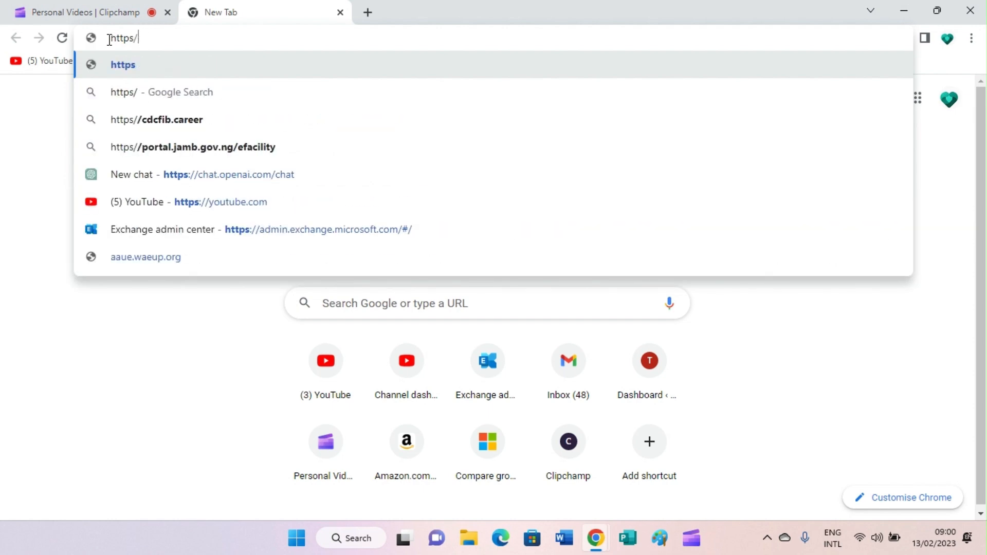
key("BackSpace")
key("BackSpace")
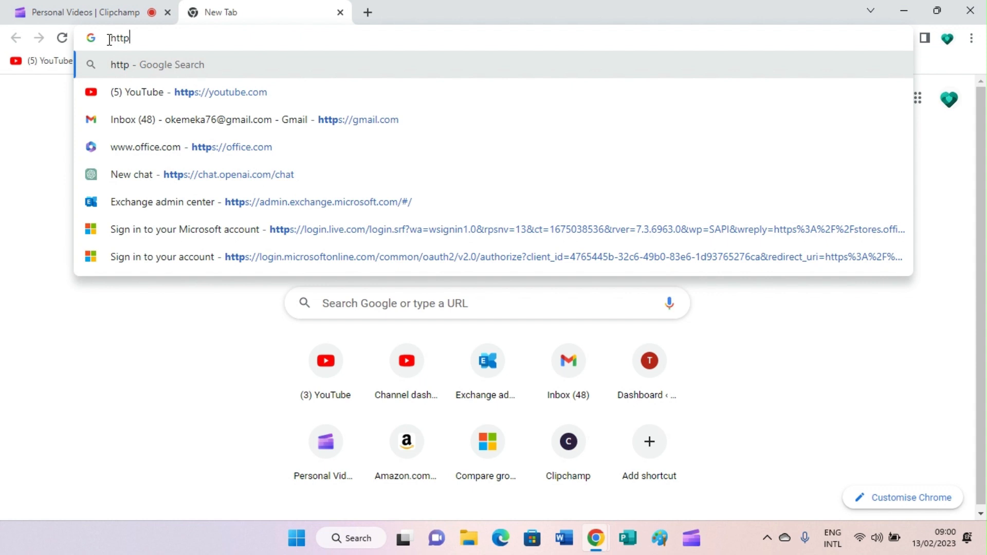
type("s")
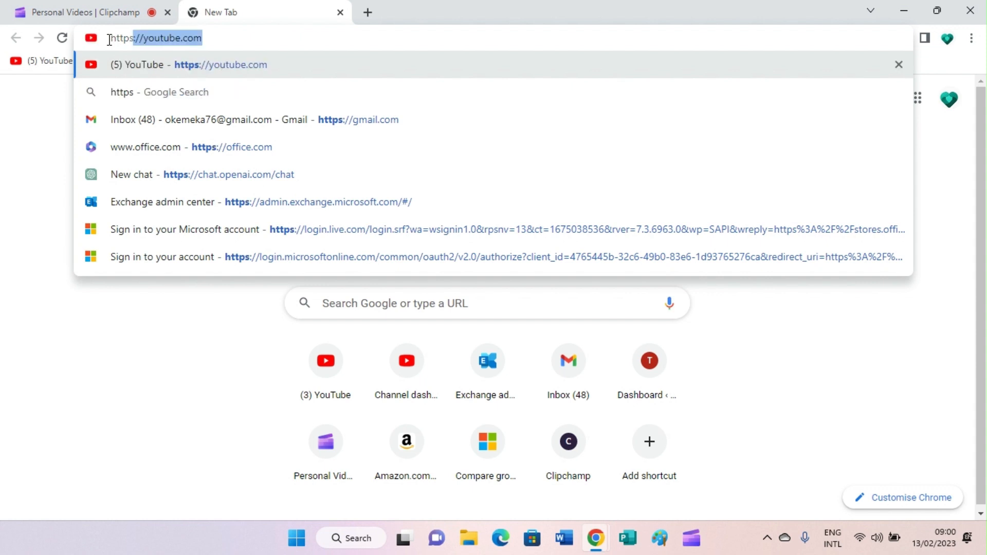
type(":")
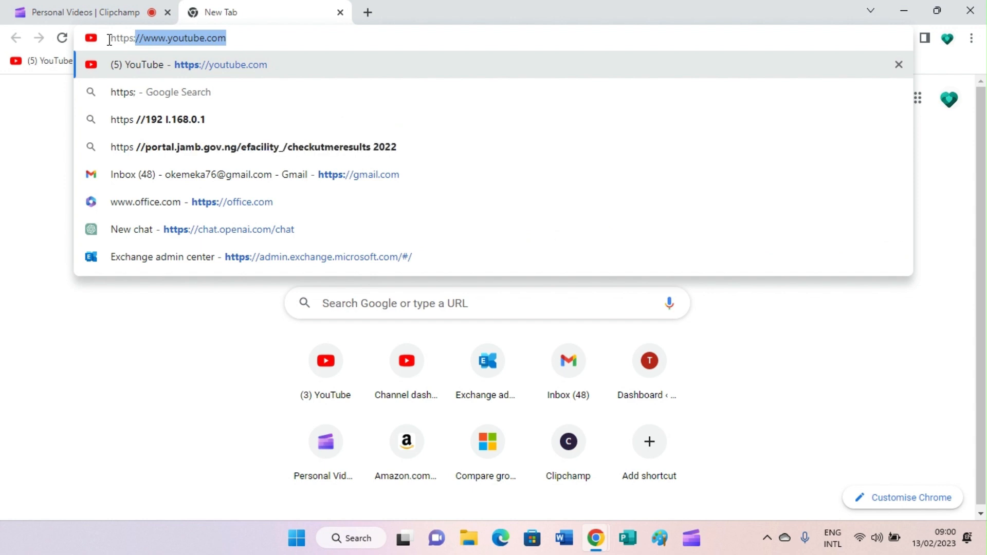
key("BackSpace")
key("BackSpace")
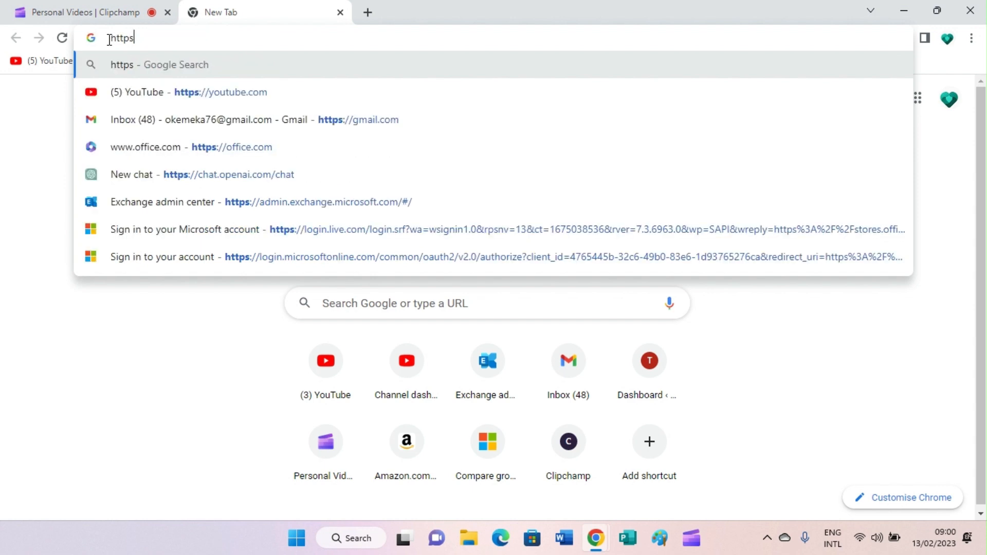
type(":")
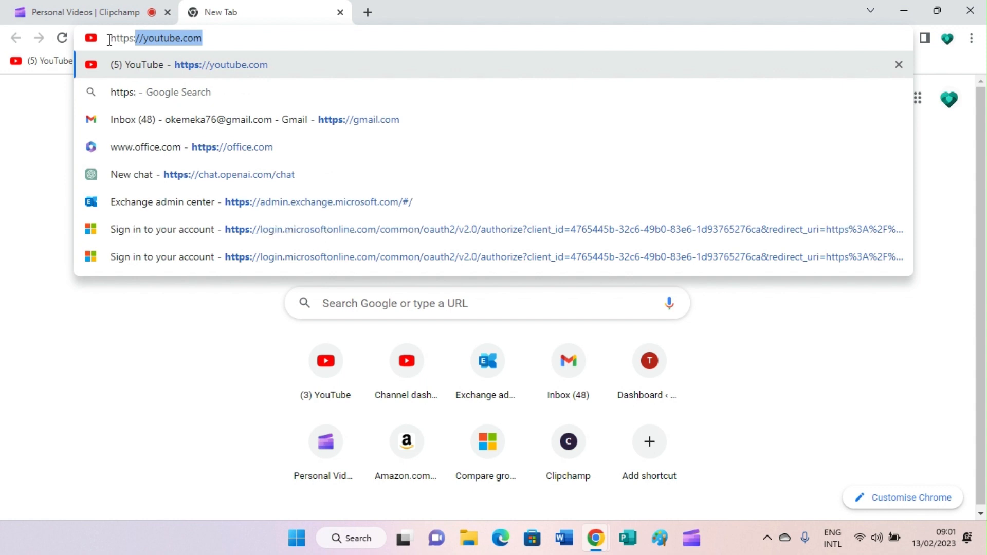
type("//")
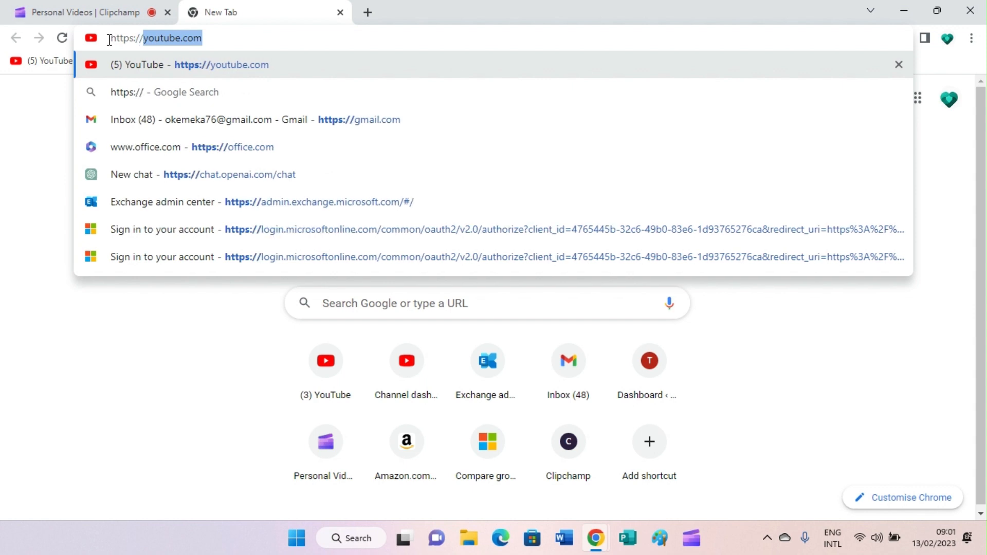
type("e")
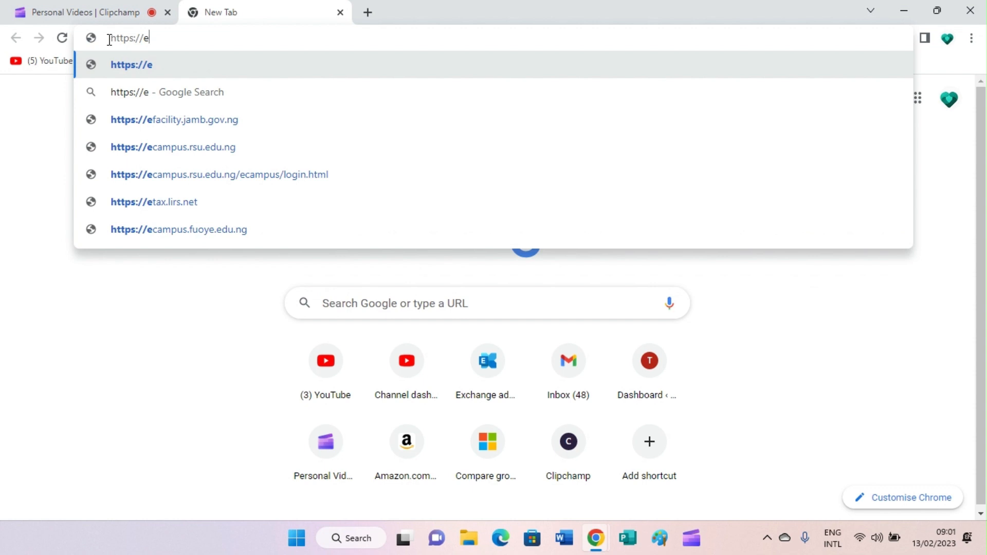
key("BackSpace")
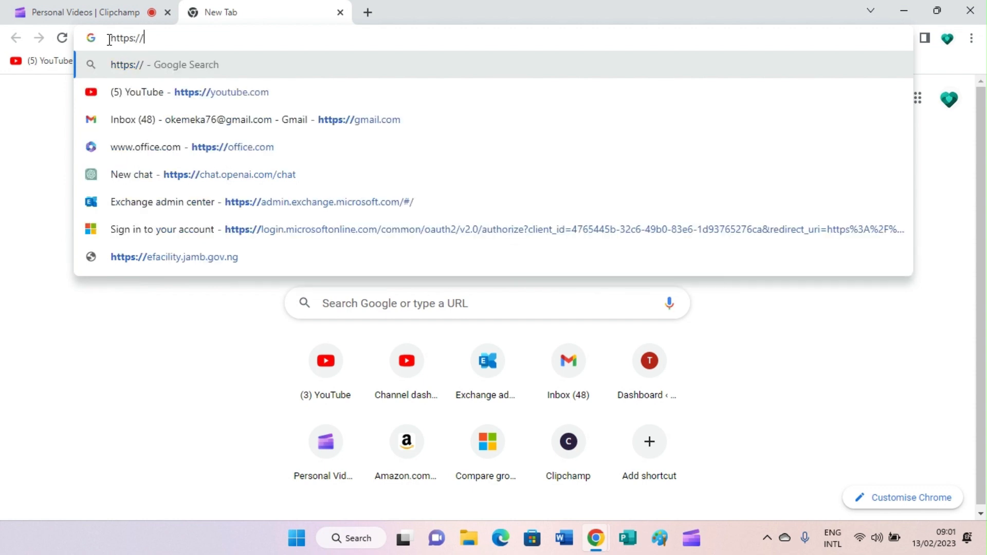
type("adm")
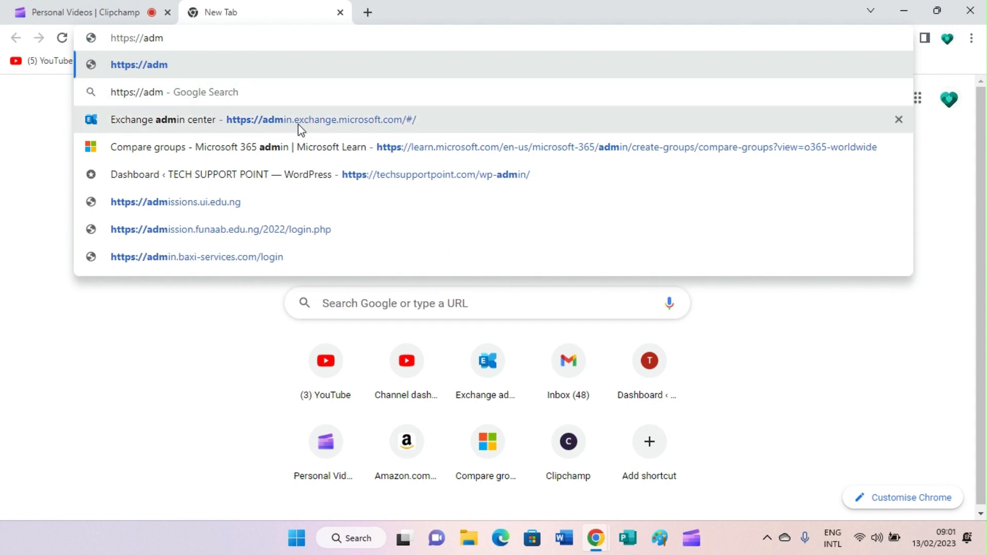
left_click(331, 125)
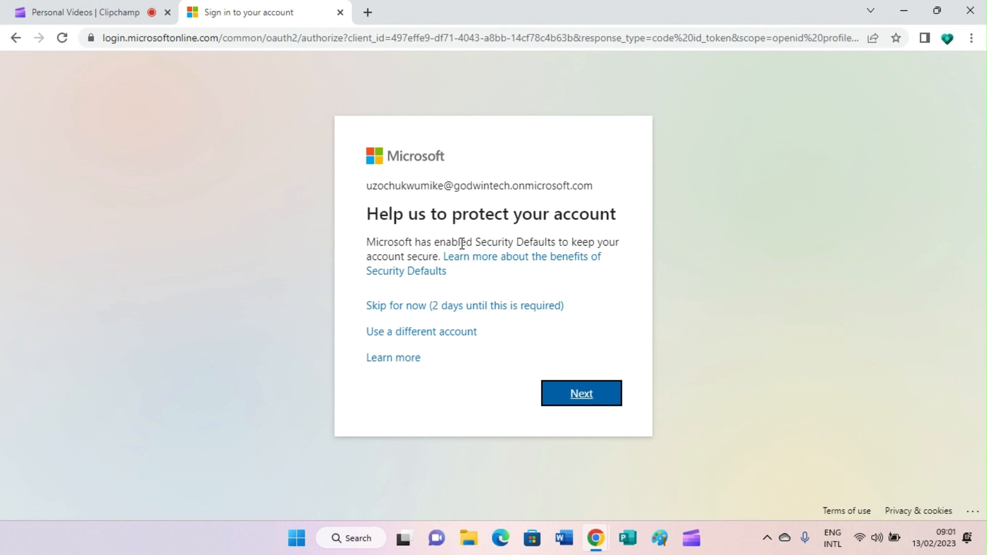
left_click(420, 311)
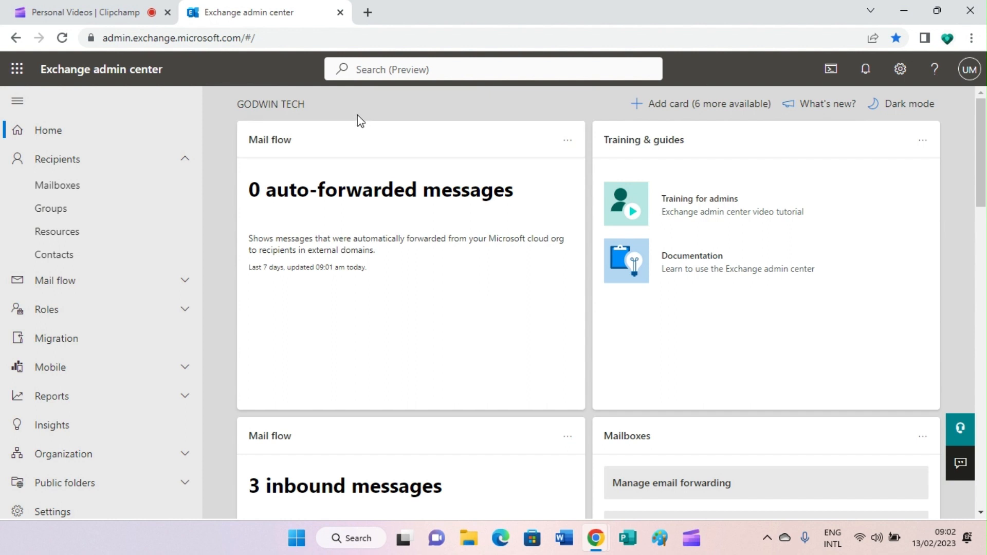
Step: Open the Resources list under Recipients and start adding a room resource
left_click(77, 236)
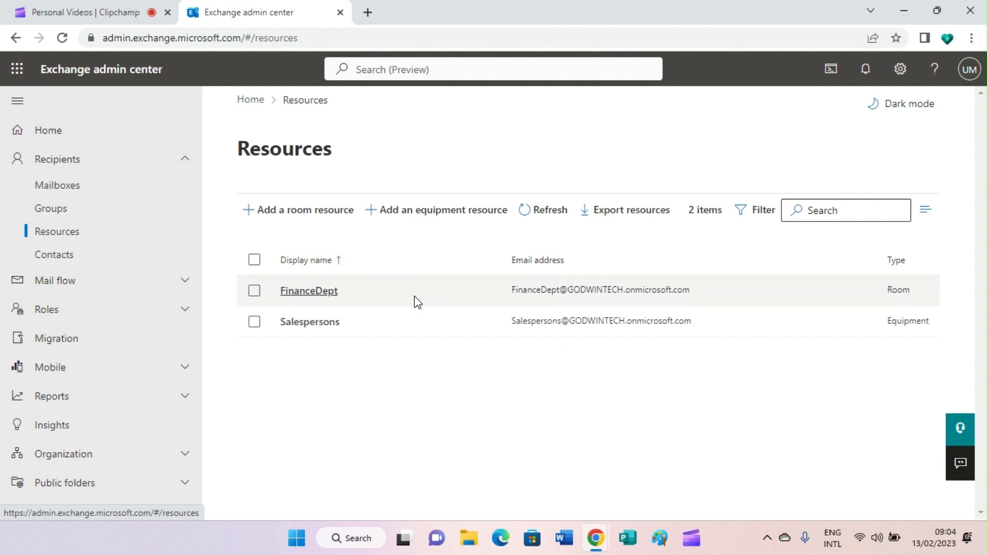
left_click(334, 260)
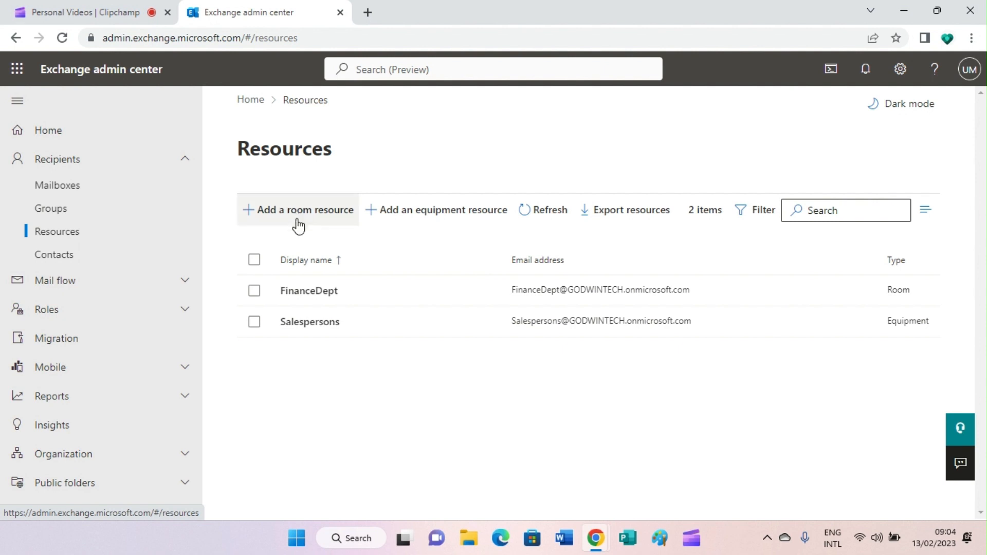
left_click(327, 216)
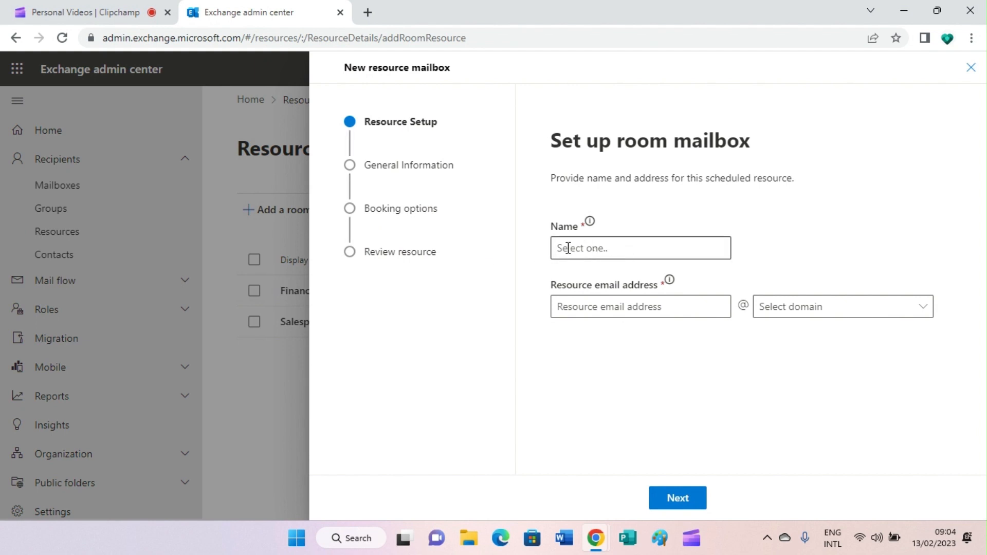
Step: Name the new room mailbox CONFERENCEHALL1
left_click(568, 249)
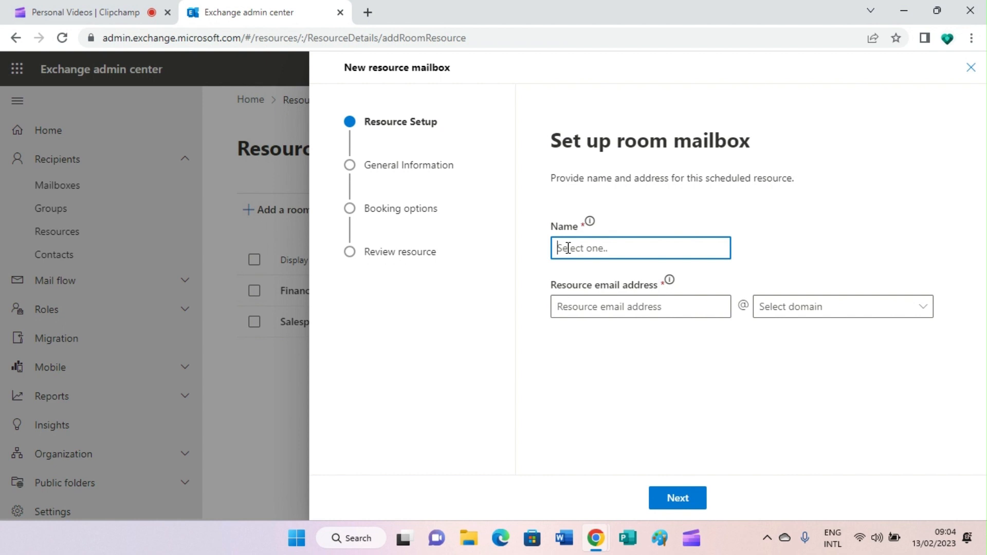
type("CoMFERENCEHALL")
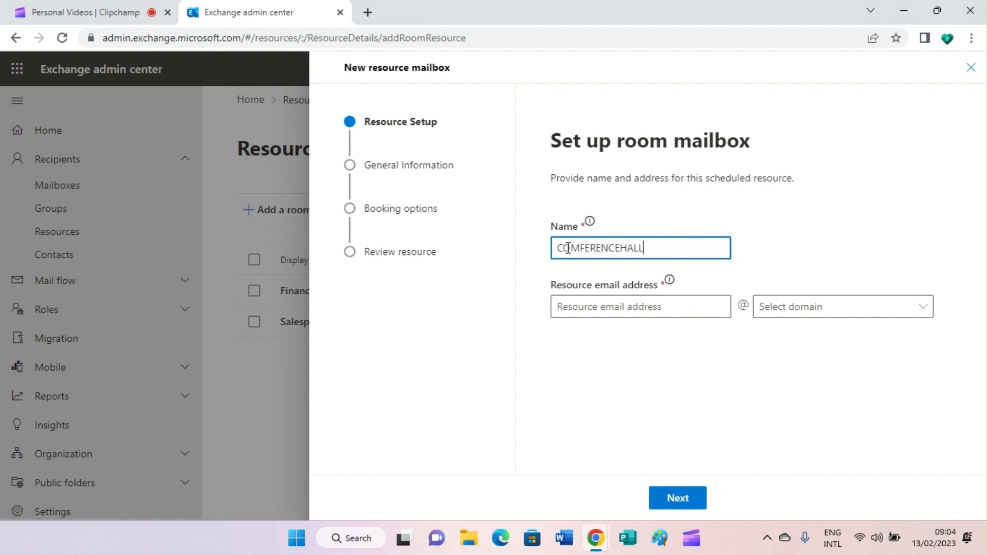
type("1")
left_click(582, 249)
key("BackSpace")
type("N")
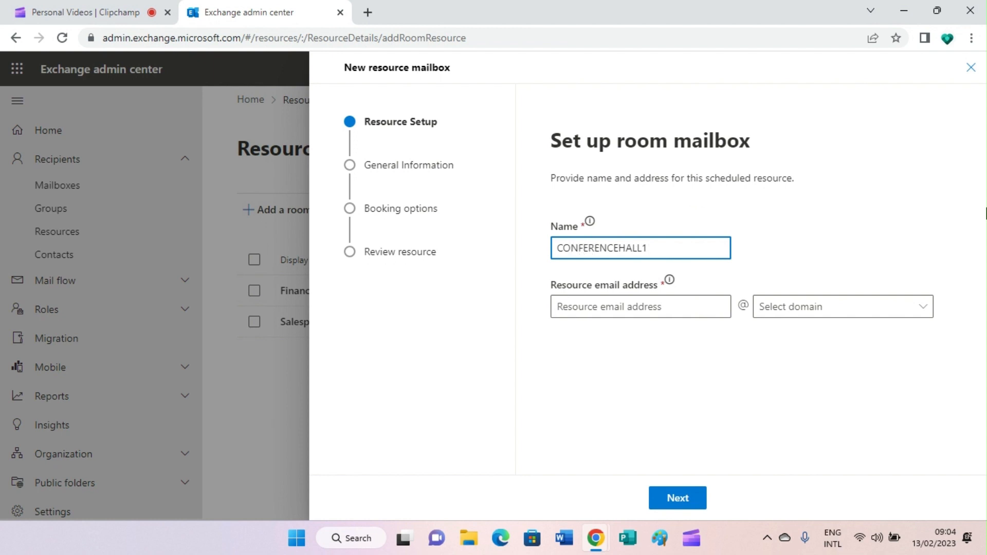
Step: Use the mailbox name as the resource email alias, choose the GODWINTECH.onmicrosoft.com domain, and proceed to the general information
left_click(672, 252)
left_click(611, 307)
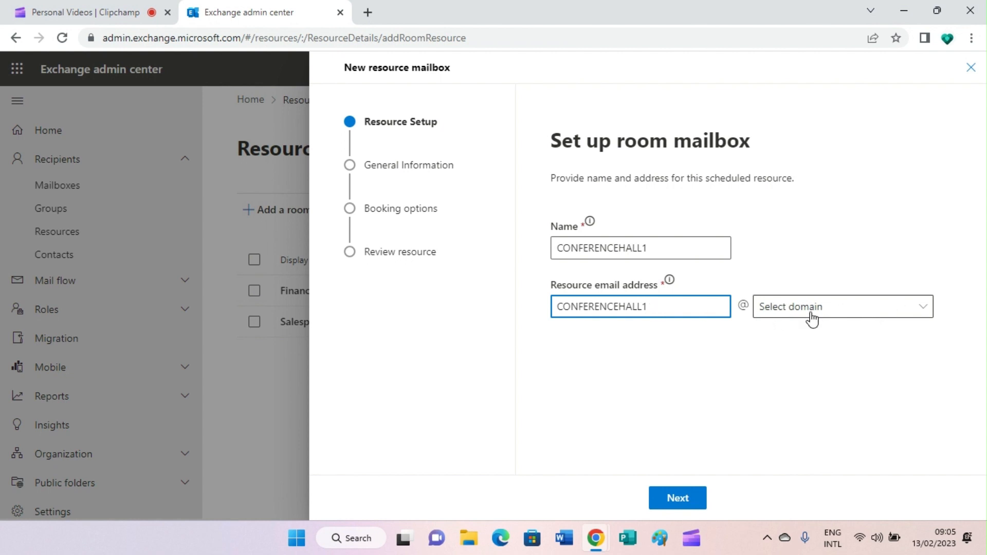
left_click(919, 317)
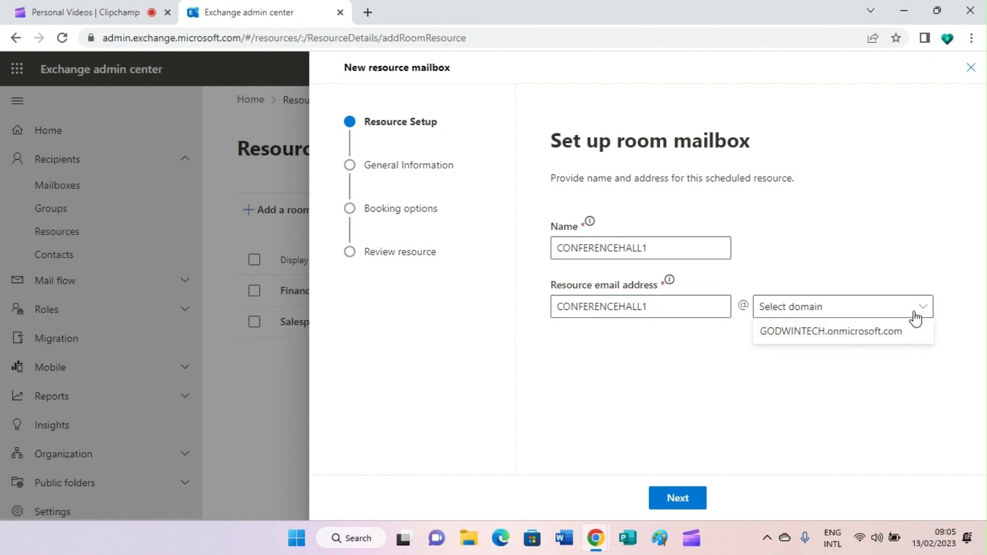
left_click(867, 339)
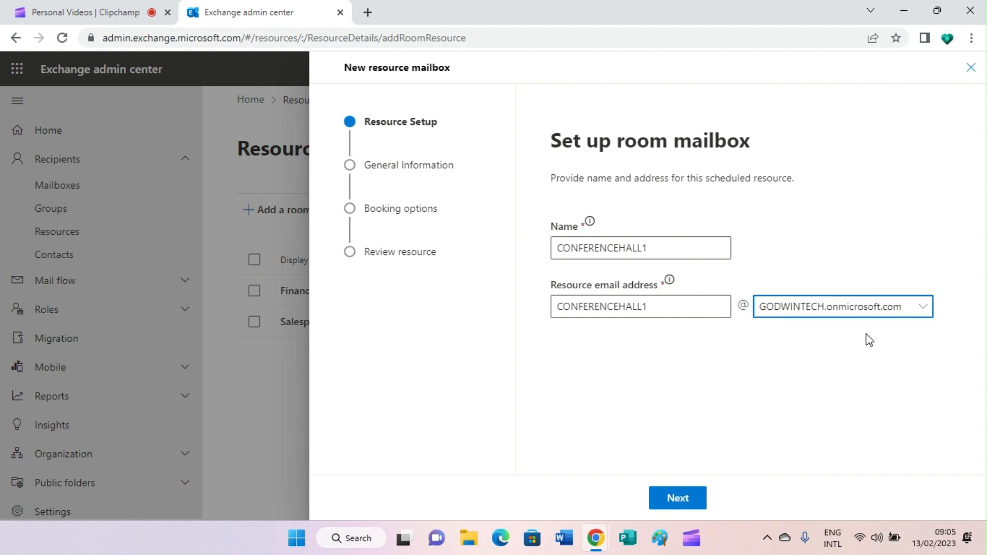
left_click(677, 496)
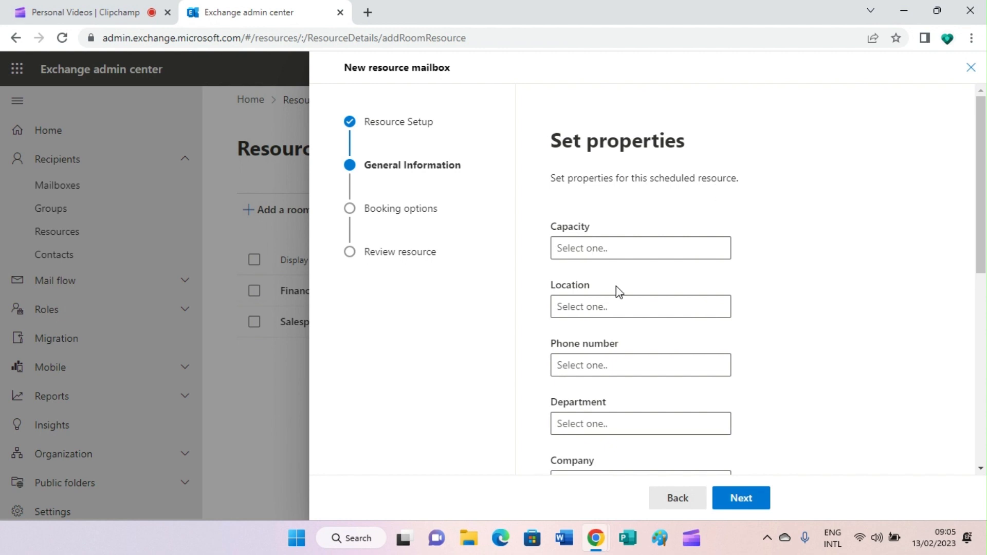
Step: Set the room's capacity to 500 and its location to NEW YORK, and look through the remaining optional property fields
scroll(583, 220, "down", 1)
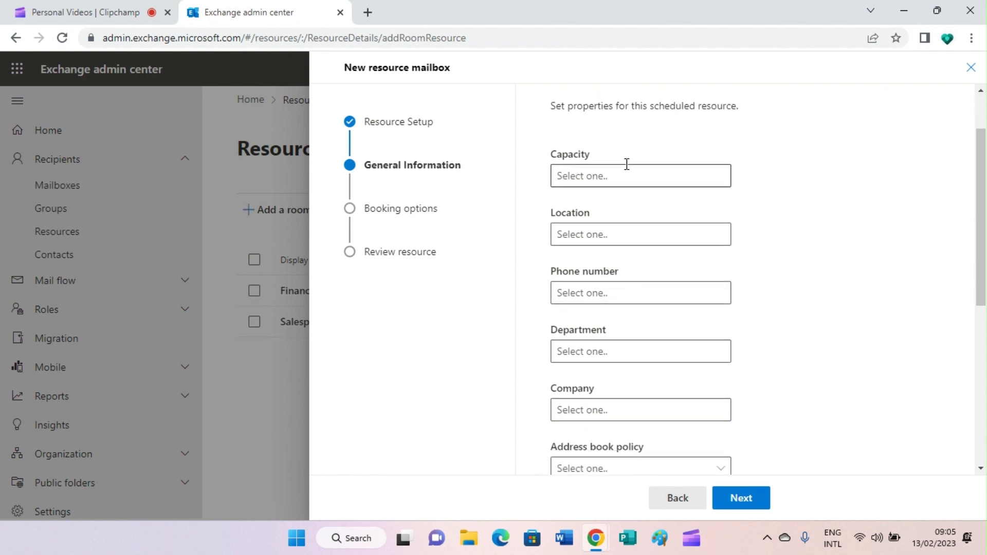
left_click(604, 173)
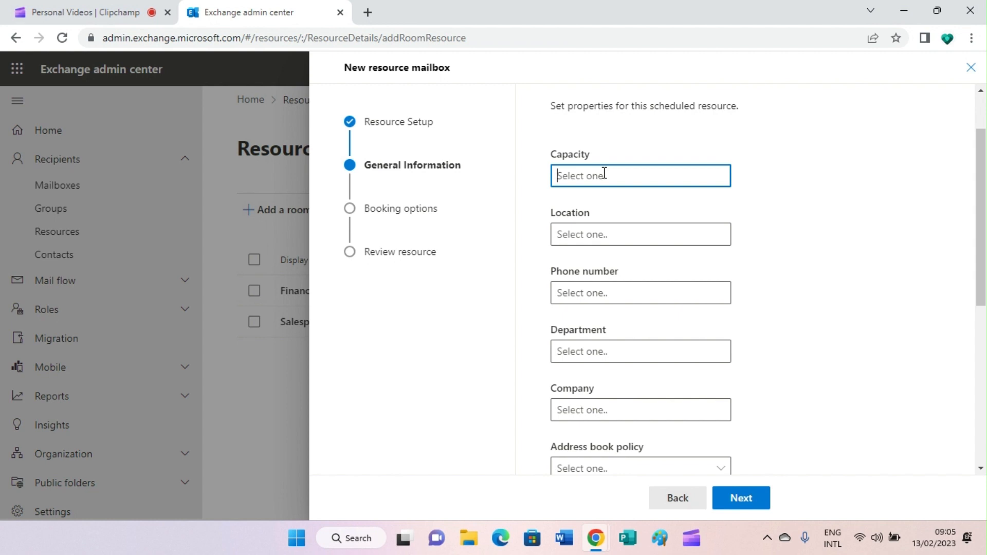
type("5000")
key("BackSpace")
left_click(602, 231)
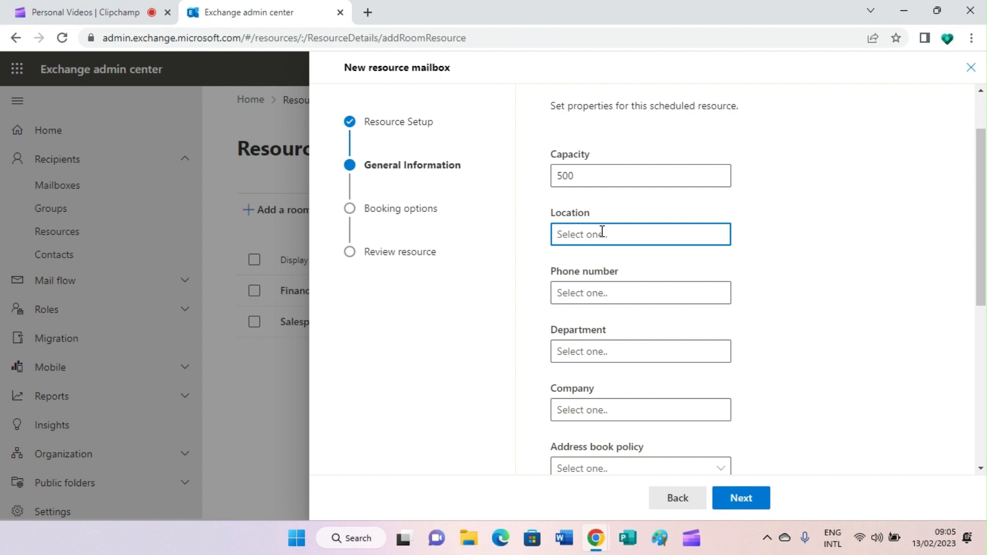
type("NEW")
type("YORK")
left_click(593, 294)
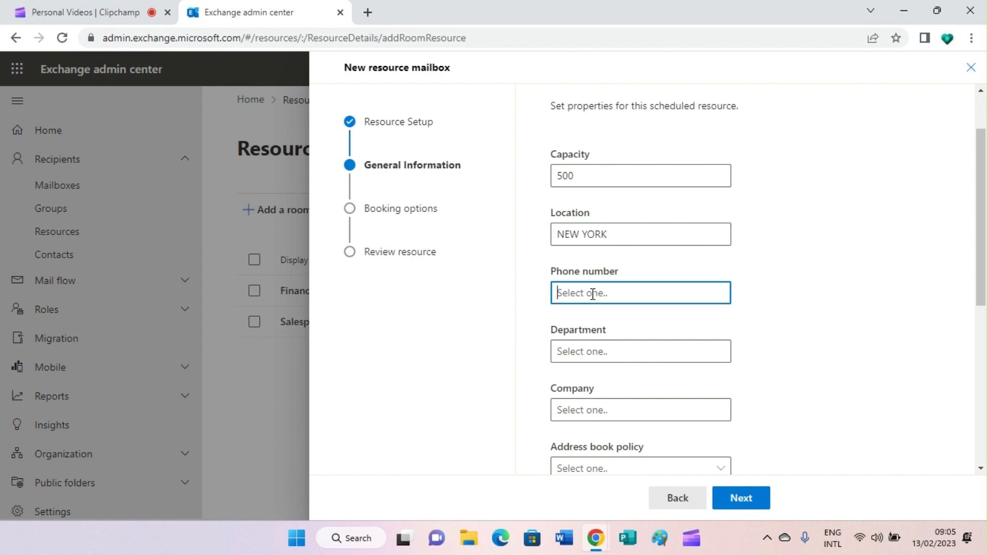
scroll(614, 283, "down", 3)
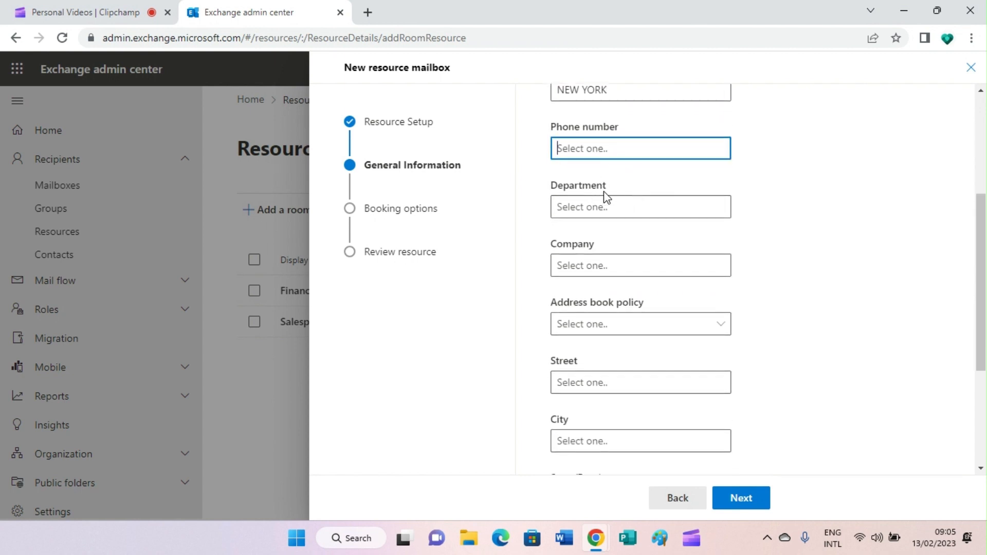
left_click(596, 206)
scroll(610, 218, "down", 1)
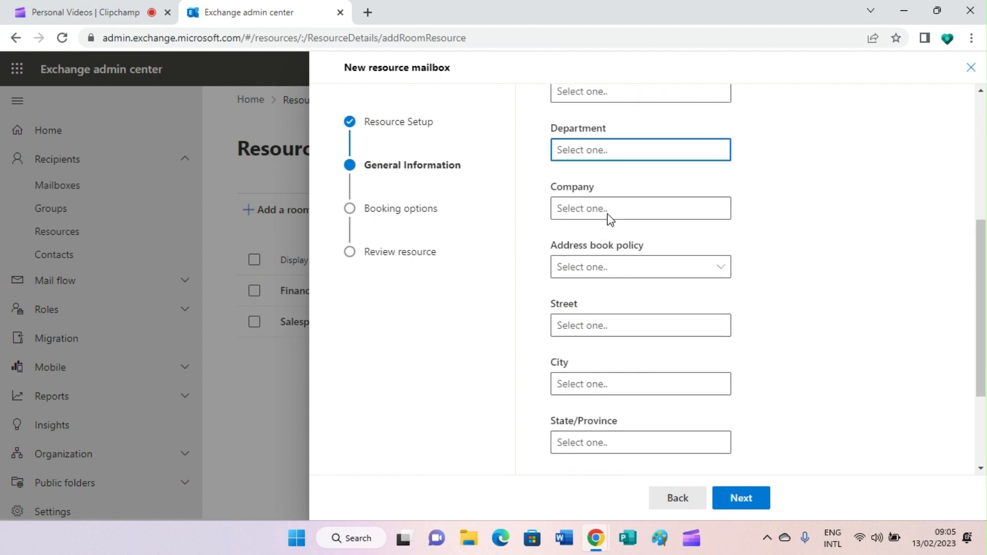
scroll(611, 218, "down", 3)
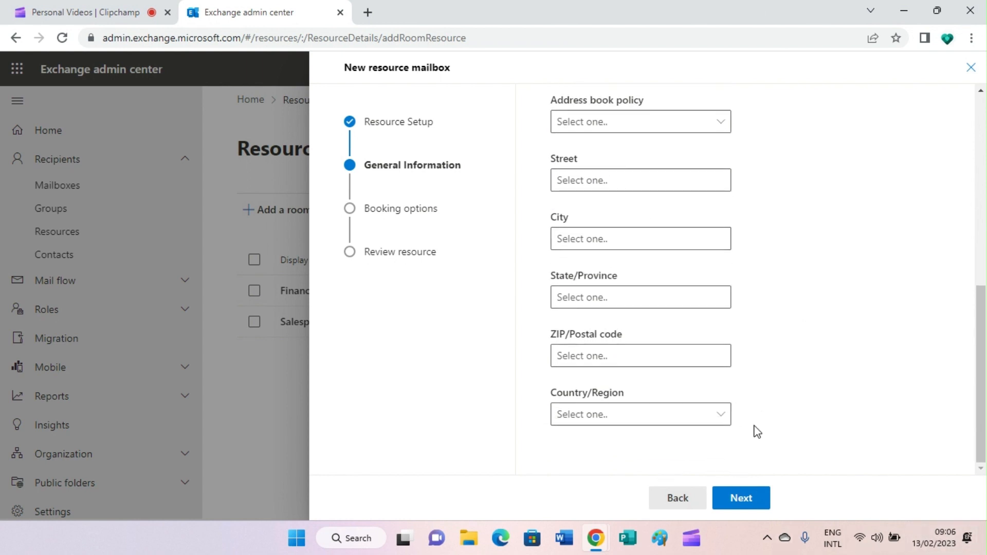
Step: Proceed to the booking options and set the room's booking window to 6 days
left_click(752, 499)
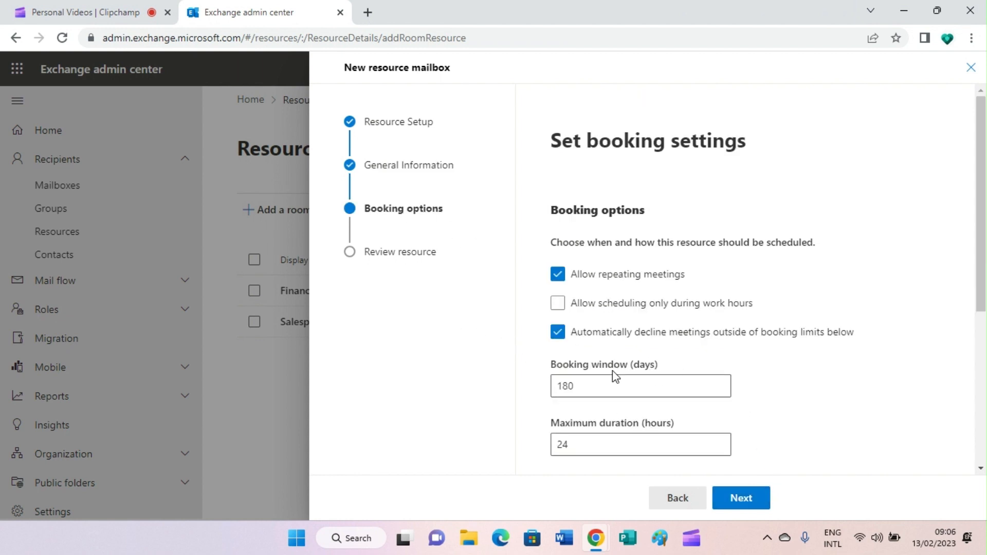
left_click(595, 388)
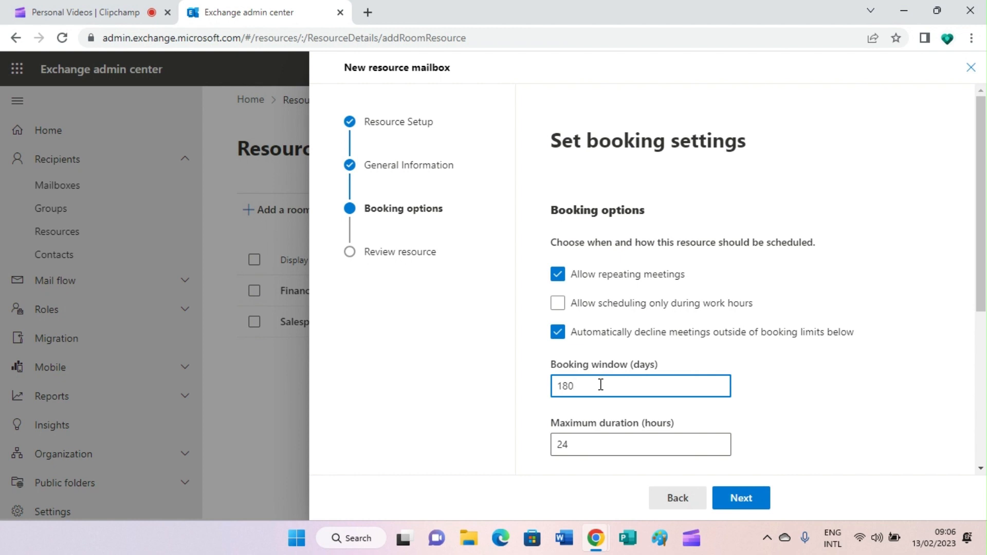
key("BackSpace")
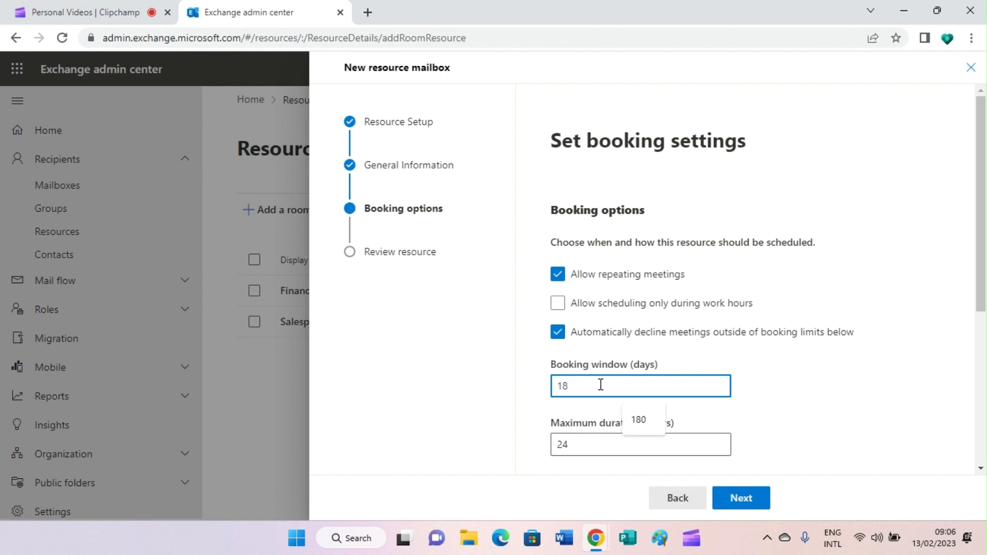
key("BackSpace")
key("BackSpace")
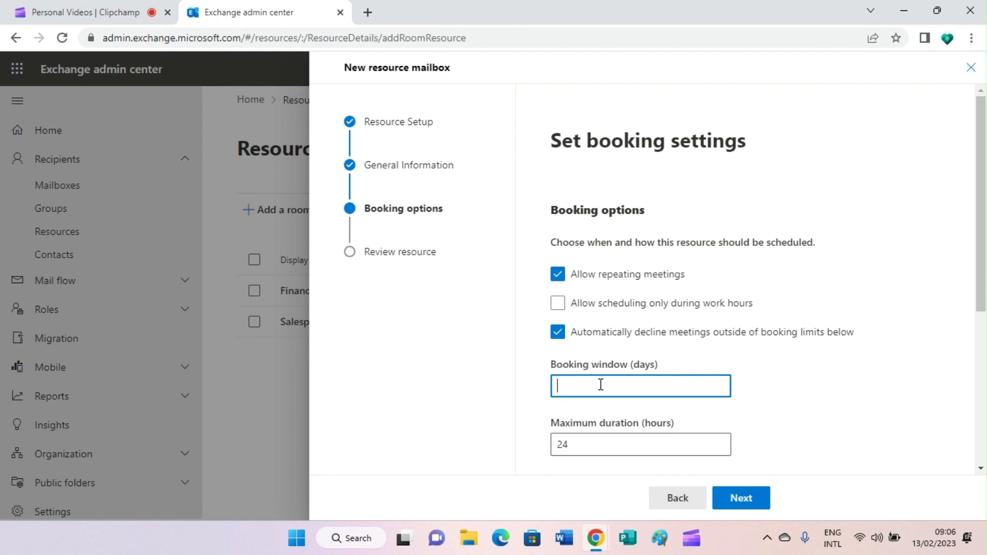
type("6")
left_click(819, 465)
Step: Look over the remaining booking and delegate options, and proceed to the resource review
scroll(817, 463, "down", 3)
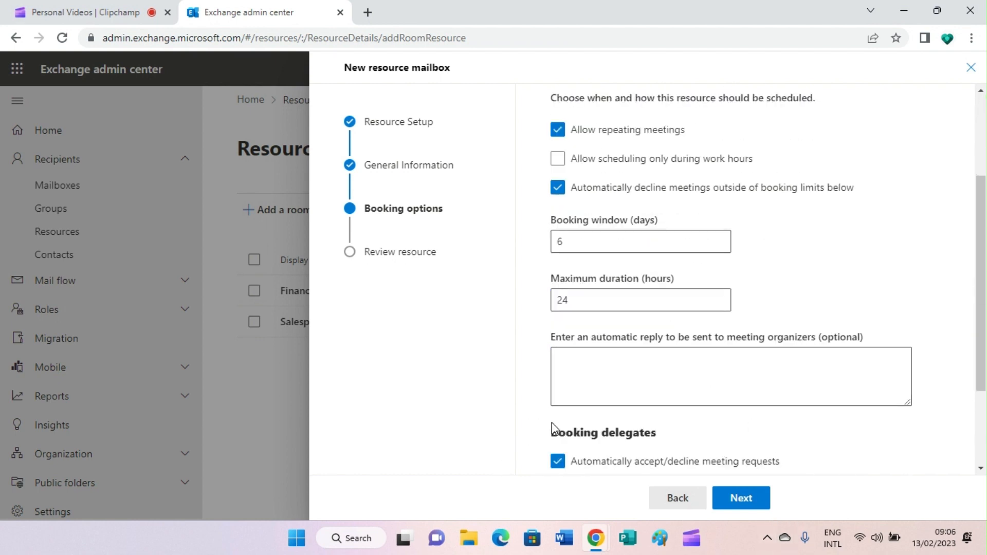
scroll(659, 437, "down", 3)
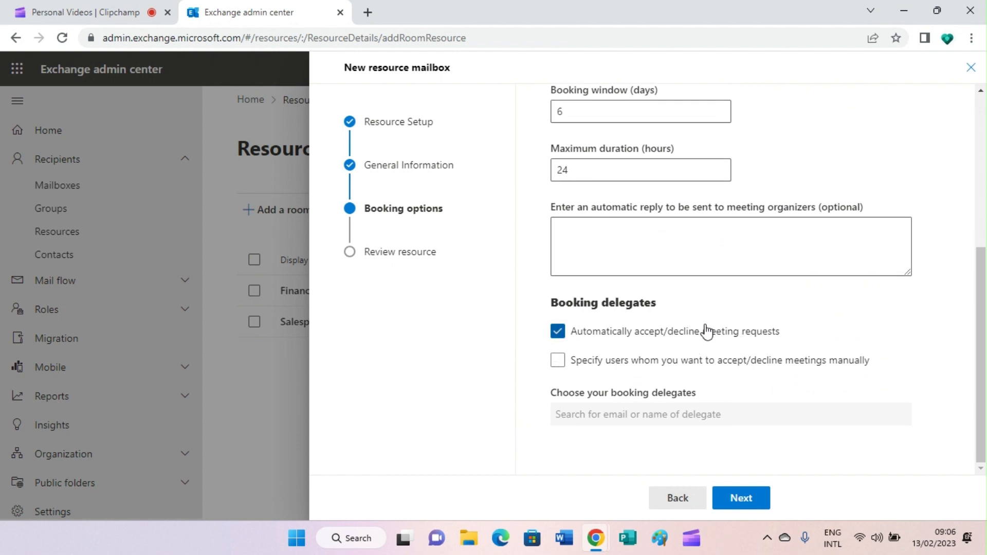
scroll(777, 324, "up", 5)
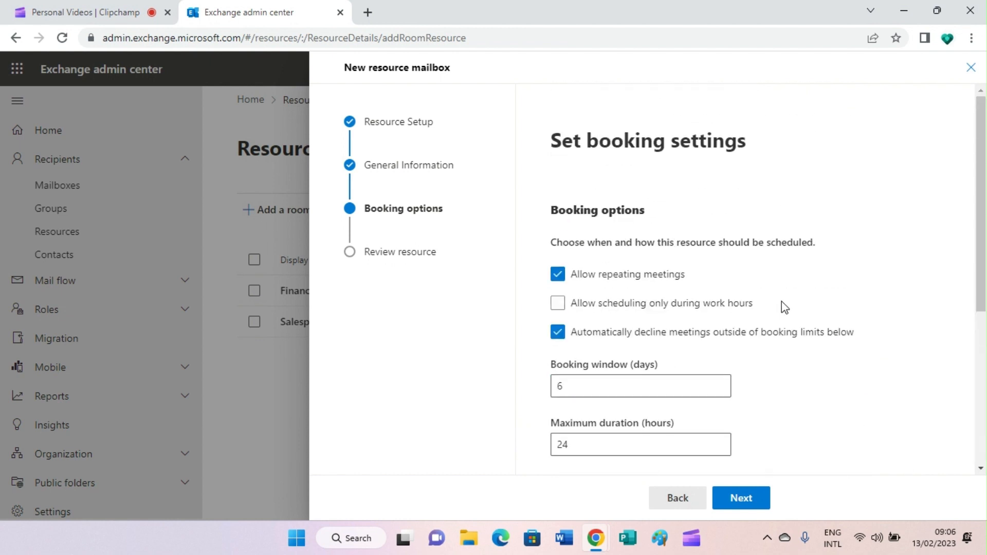
scroll(782, 317, "down", 5)
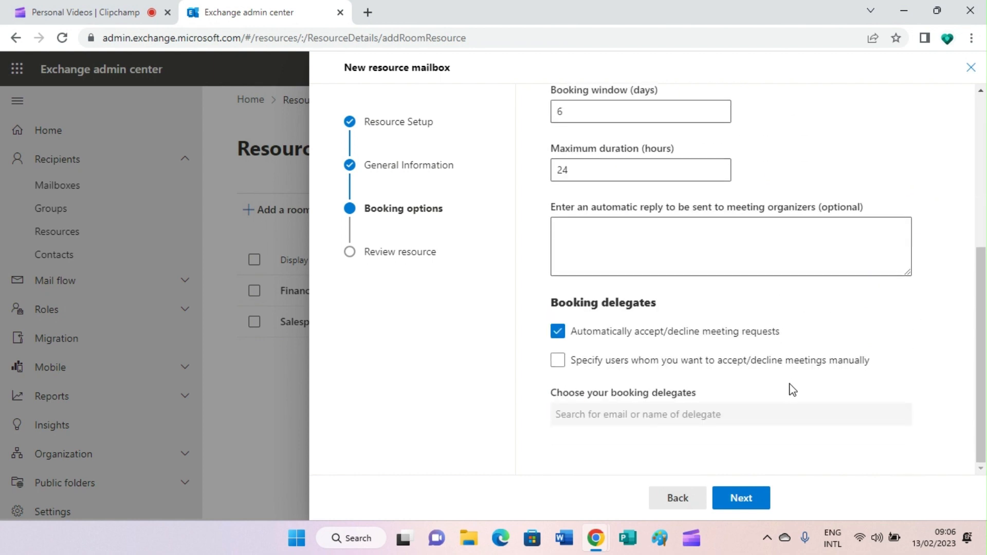
left_click(747, 503)
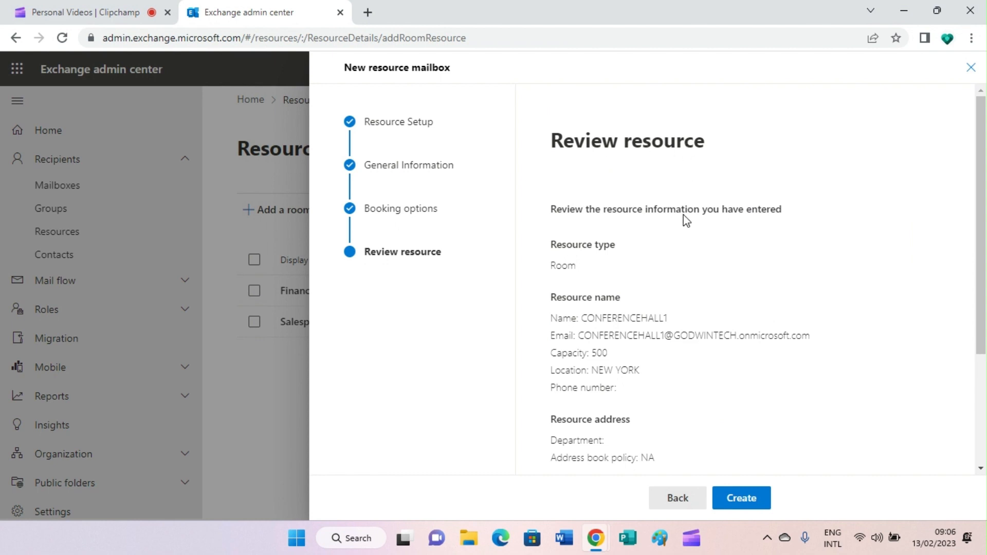
Step: Create the CONFERENCEHALL1 room mailbox after checking its summary, and refresh the resources list
scroll(699, 278, "down", 3)
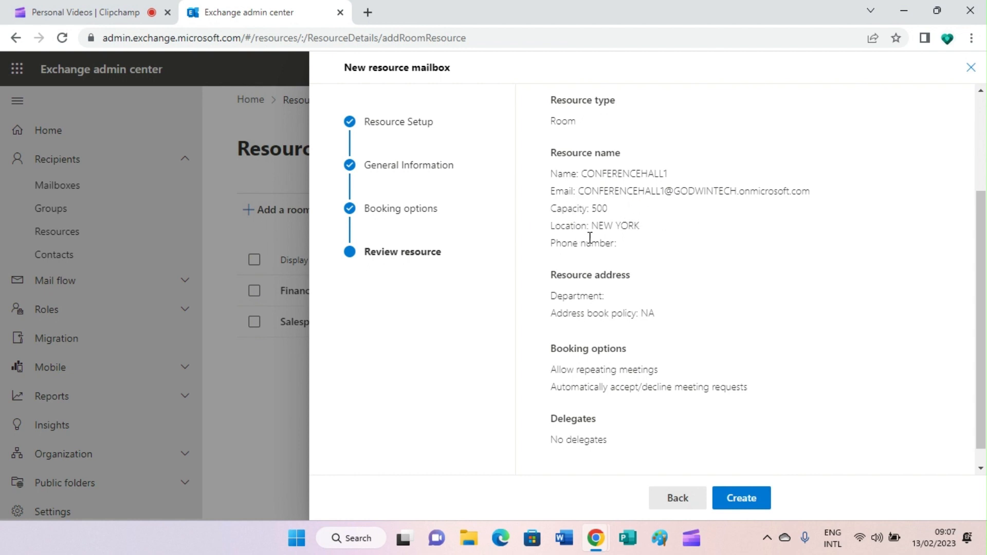
scroll(679, 280, "down", 1)
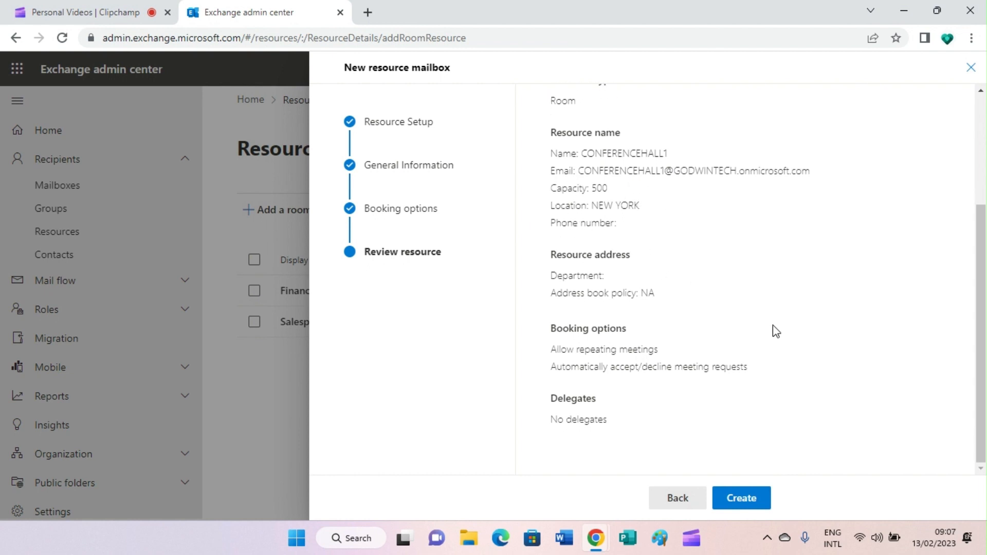
left_click(748, 498)
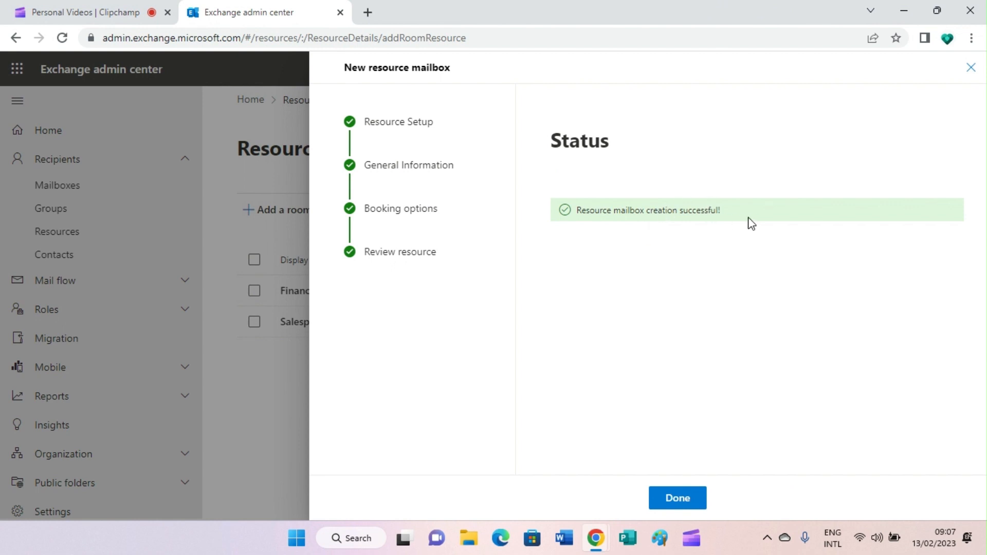
left_click(683, 508)
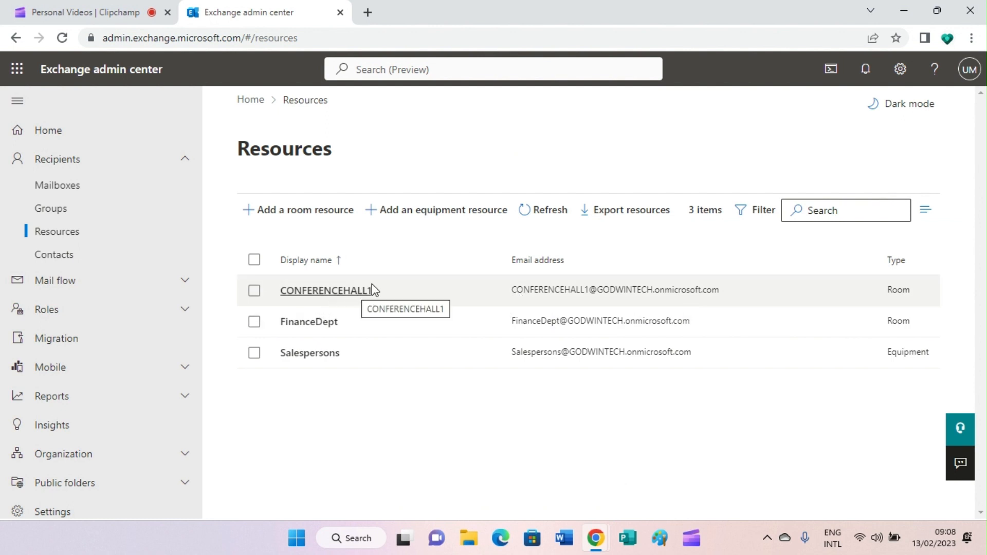
left_click(543, 224)
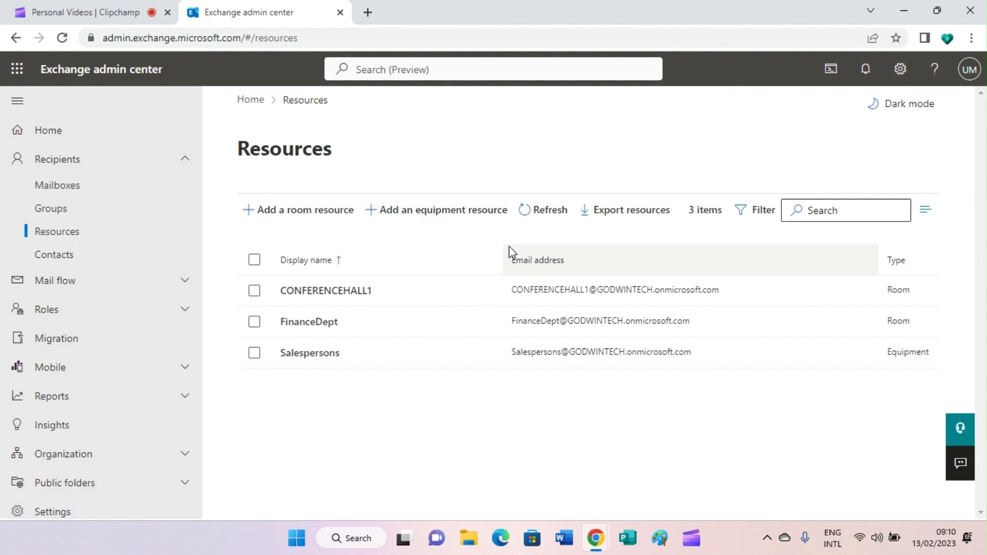
Step: Start adding an equipment resource and name it COMPUTER5
left_click(455, 219)
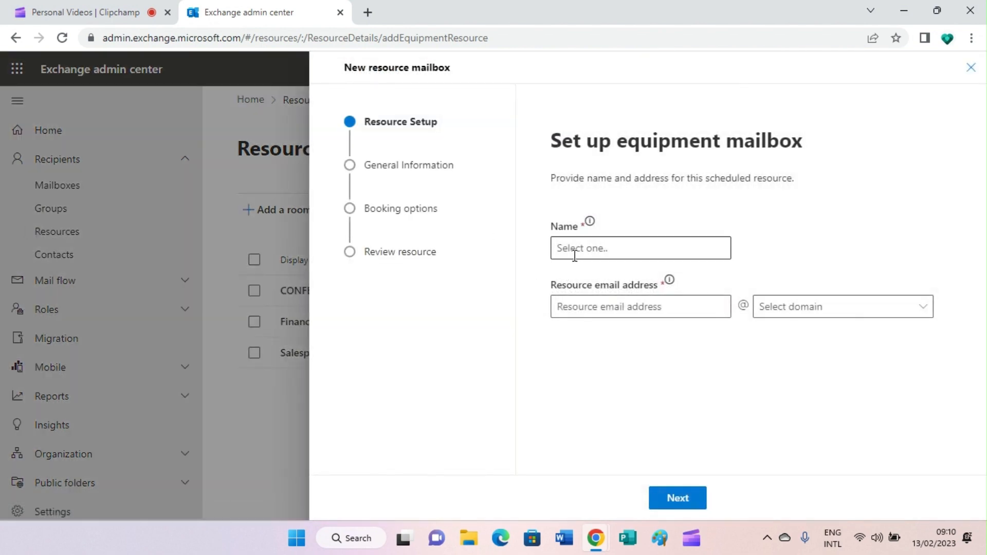
left_click(592, 249)
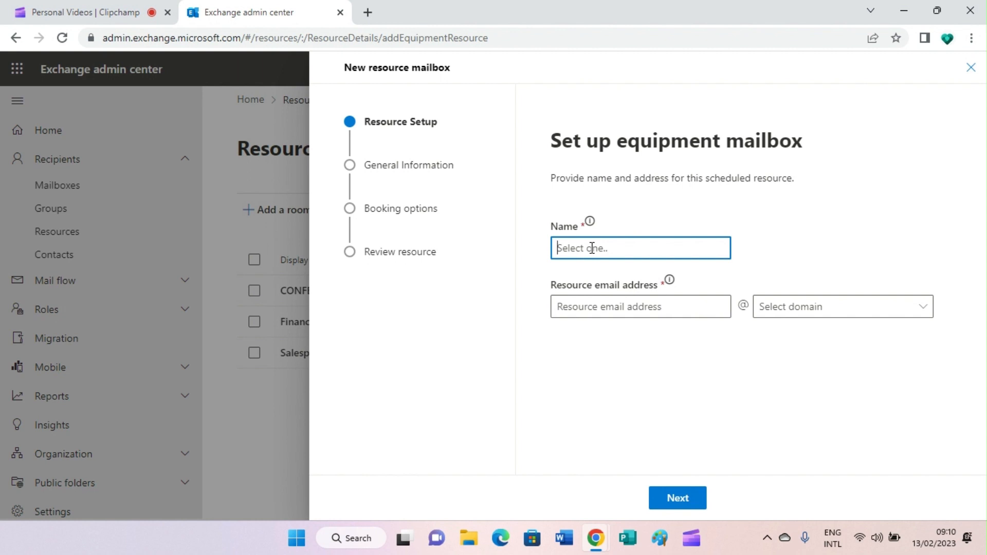
type("COMPUTERS")
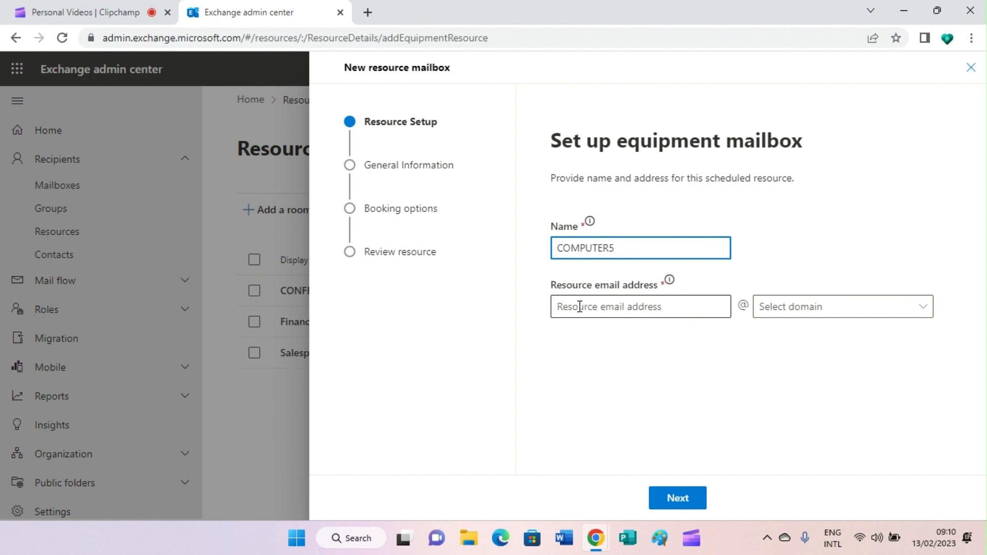
Step: Use COMPUTER5 as the resource email alias with the GODWINTECH.onmicrosoft.com domain, and proceed to the general information
left_click(629, 307)
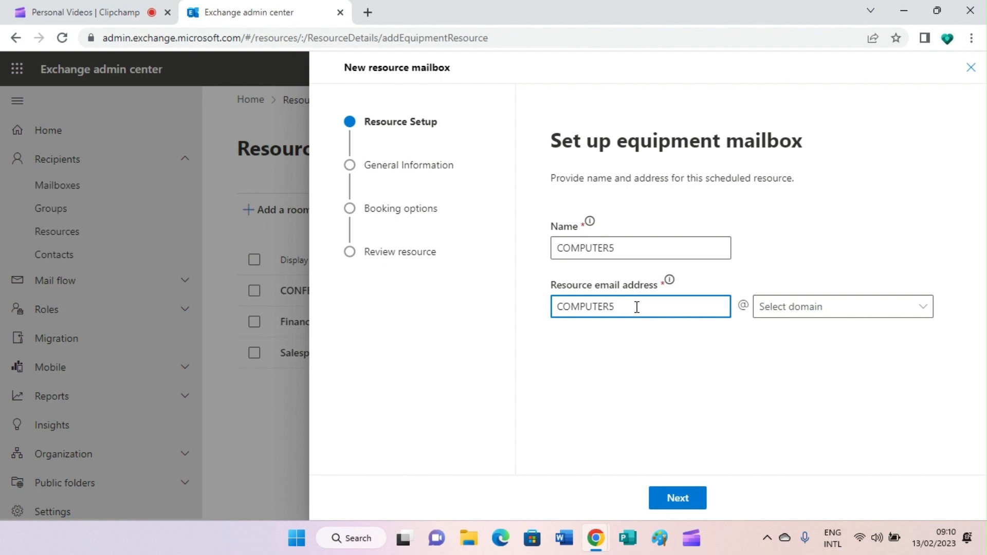
left_click(871, 314)
left_click(867, 332)
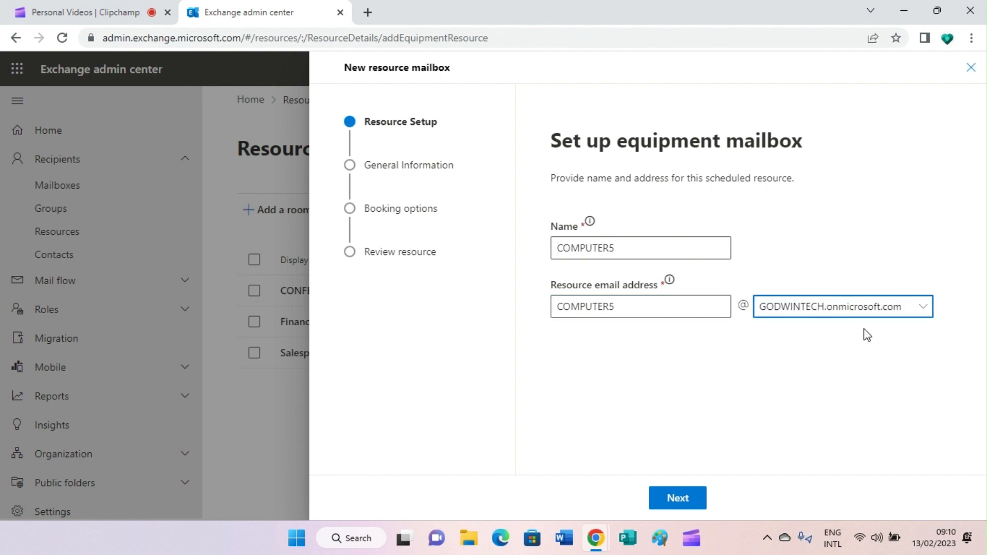
left_click(678, 499)
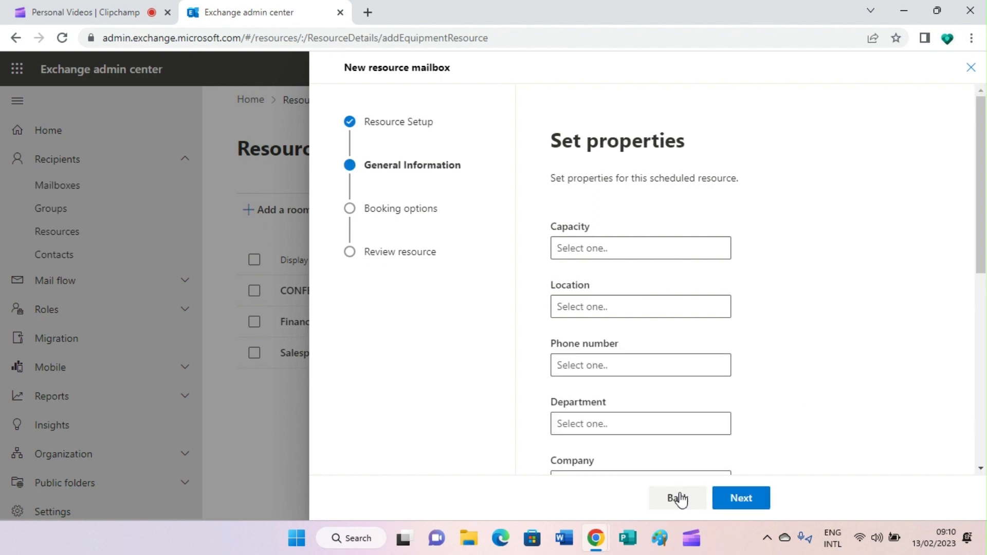
Step: Set the equipment's capacity to 6
left_click(590, 252)
scroll(590, 252, "down", 3)
scroll(590, 252, "up", 3)
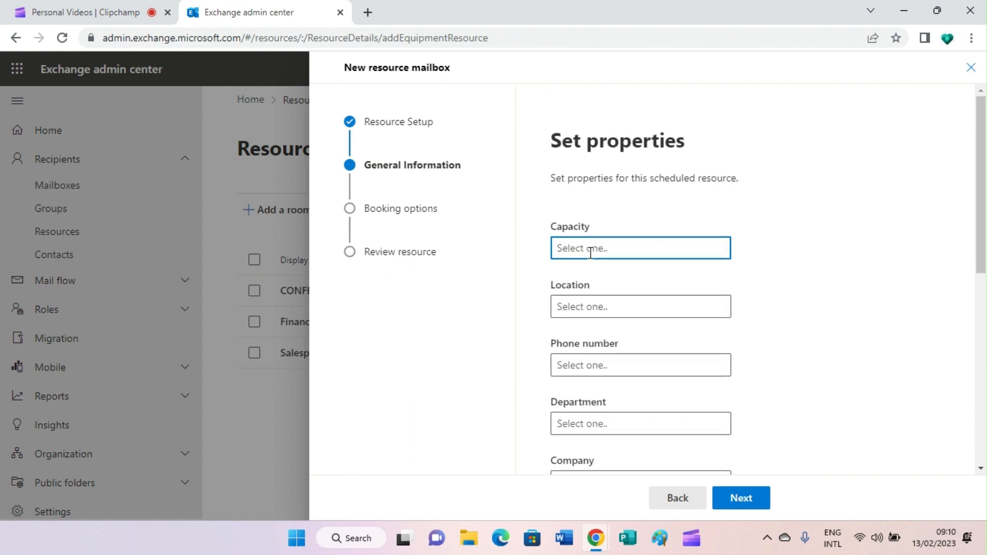
type("6")
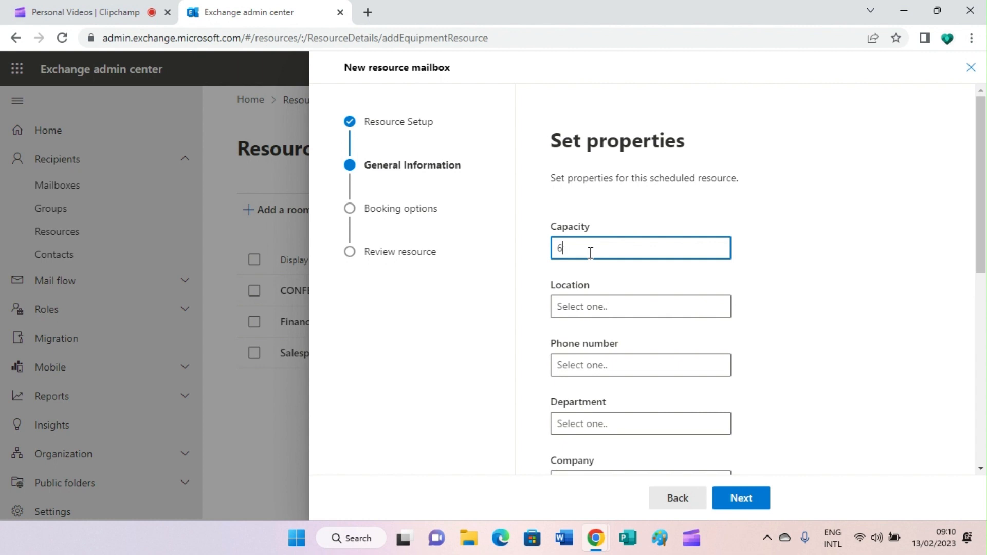
Step: Set the equipment's location to NEW YORK and look through the remaining optional property fields
scroll(618, 280, "down", 1)
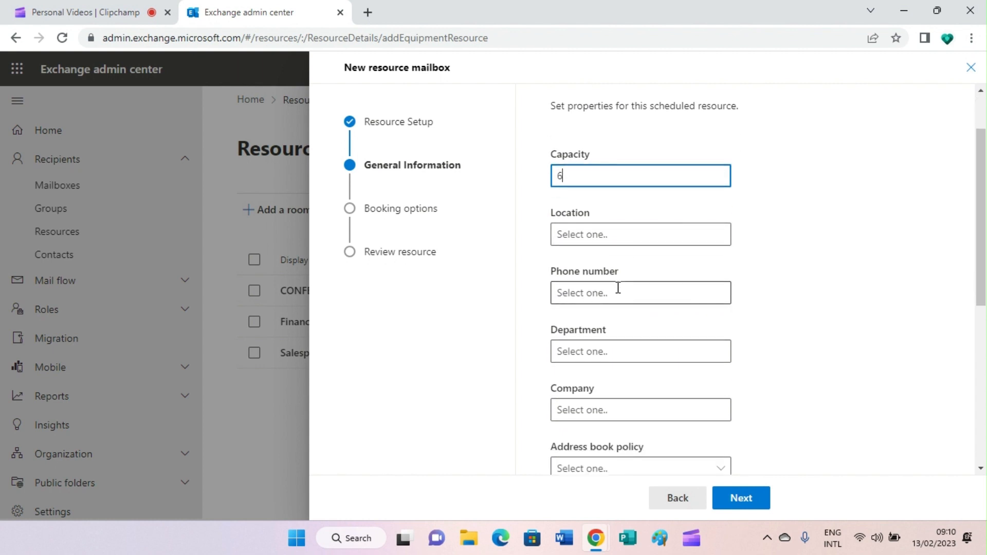
left_click(606, 232)
scroll(610, 235, "down", 2)
scroll(612, 239, "up", 2)
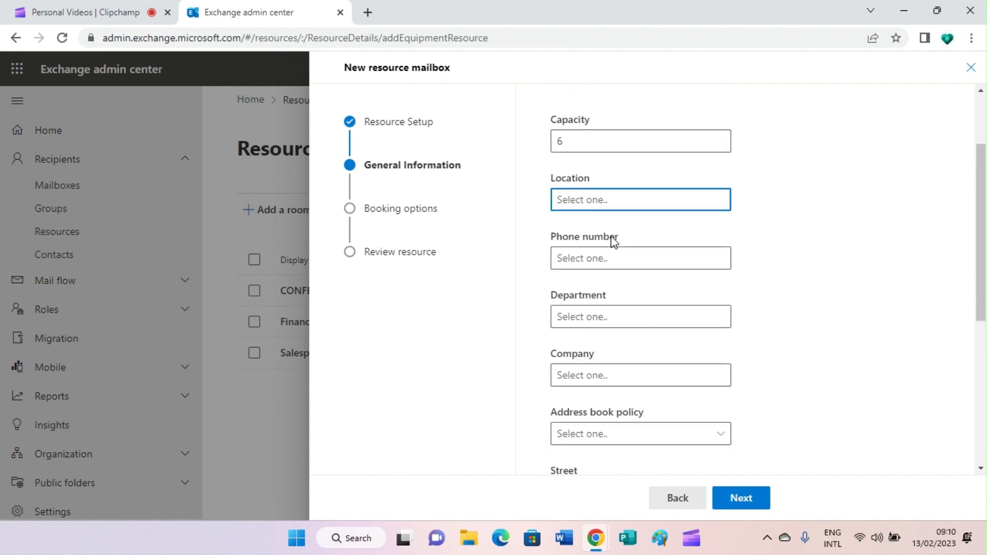
scroll(614, 240, "up", 1)
type("NE")
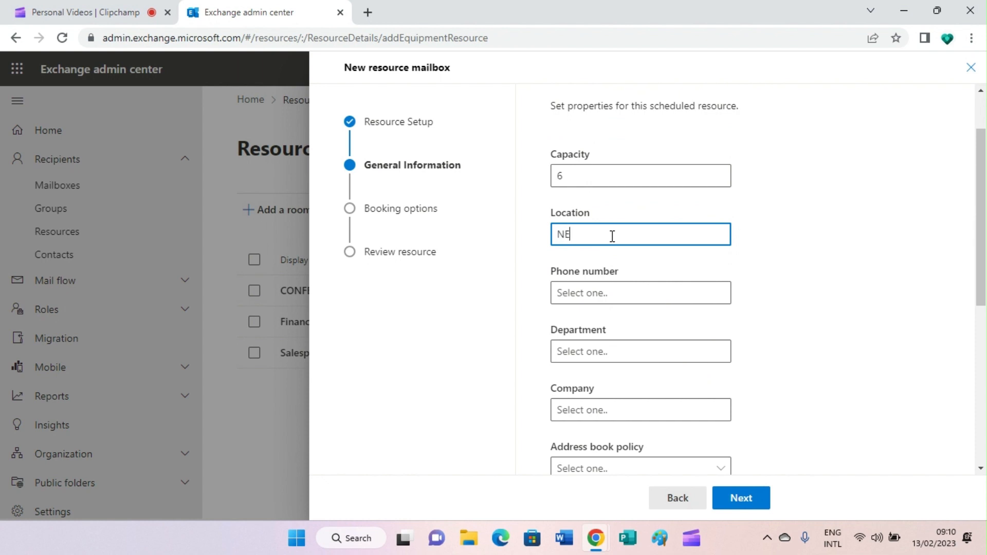
type("W YORK")
scroll(643, 308, "down", 2)
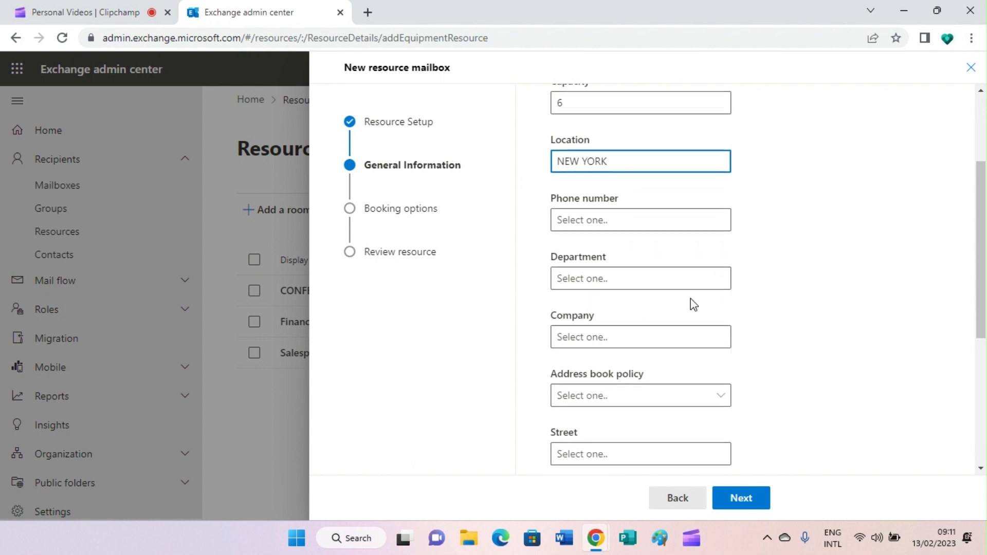
scroll(689, 301, "down", 5)
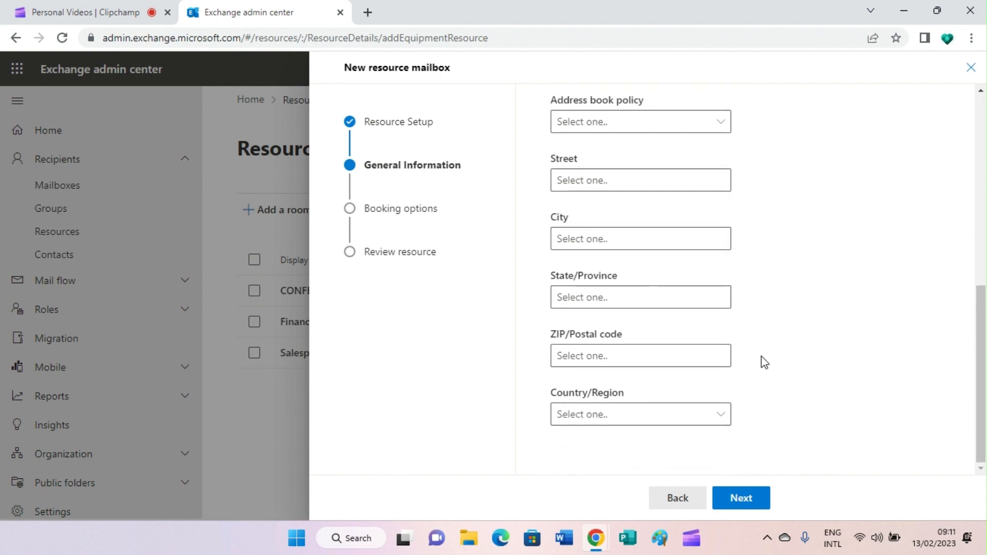
Step: Proceed to the booking options, set the equipment's booking window to 10 days, and look over the maximum duration and automatic reply fields
left_click(740, 508)
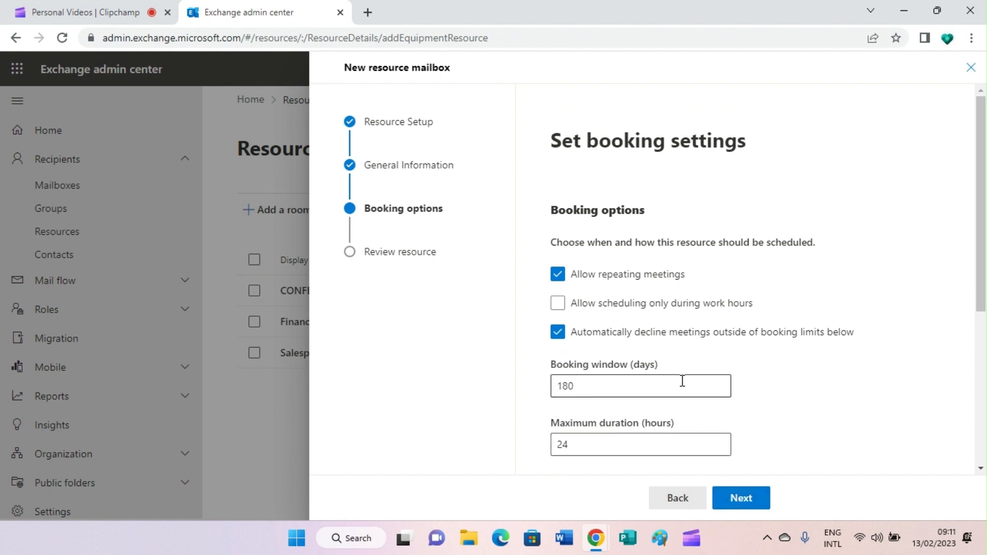
left_click(625, 383)
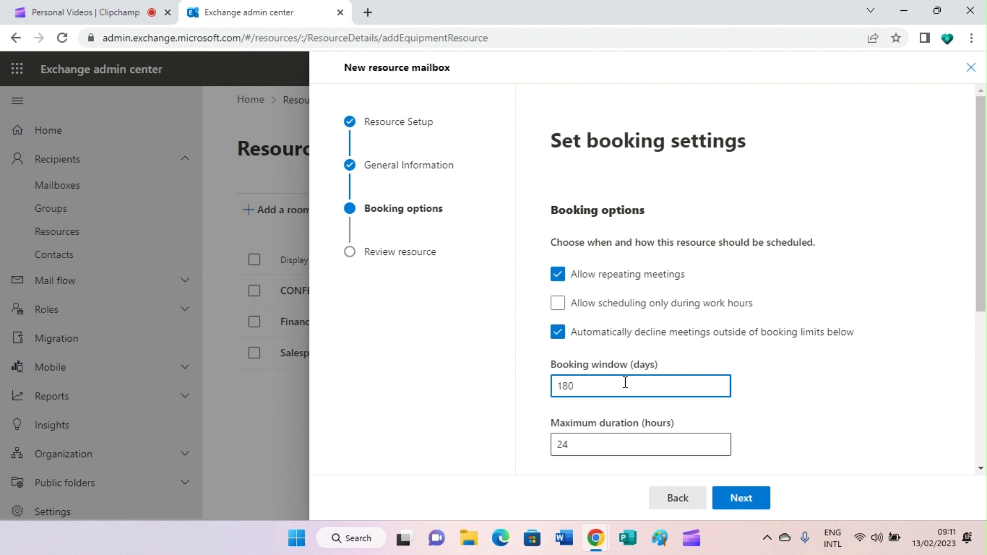
key("BackSpace")
key("BackSpace")
key("BackSpace")
type("1")
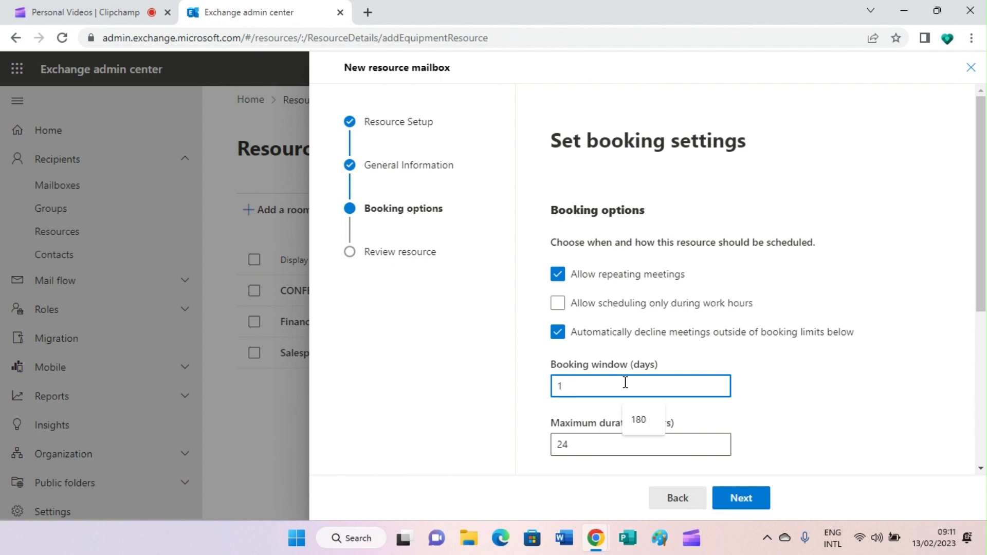
type("0")
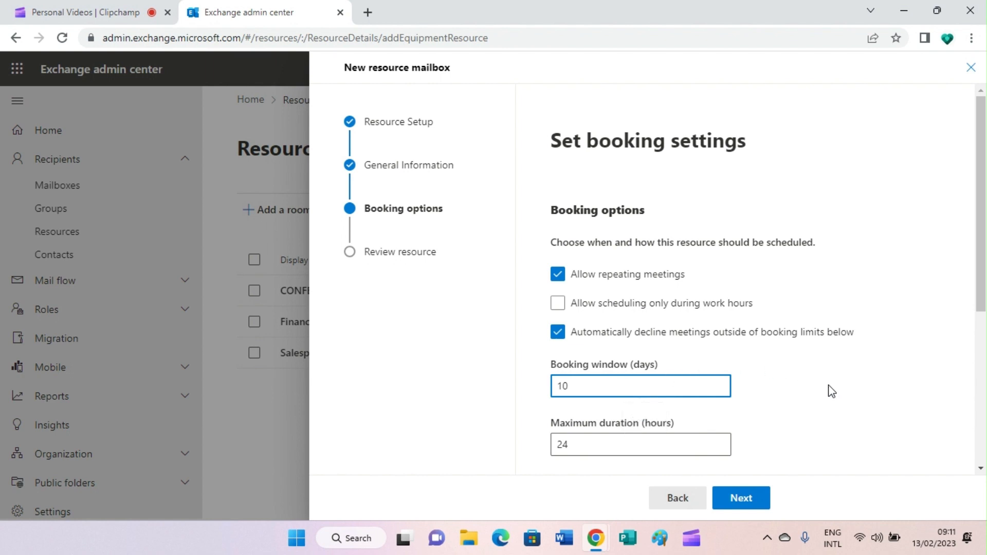
scroll(832, 391, "down", 3)
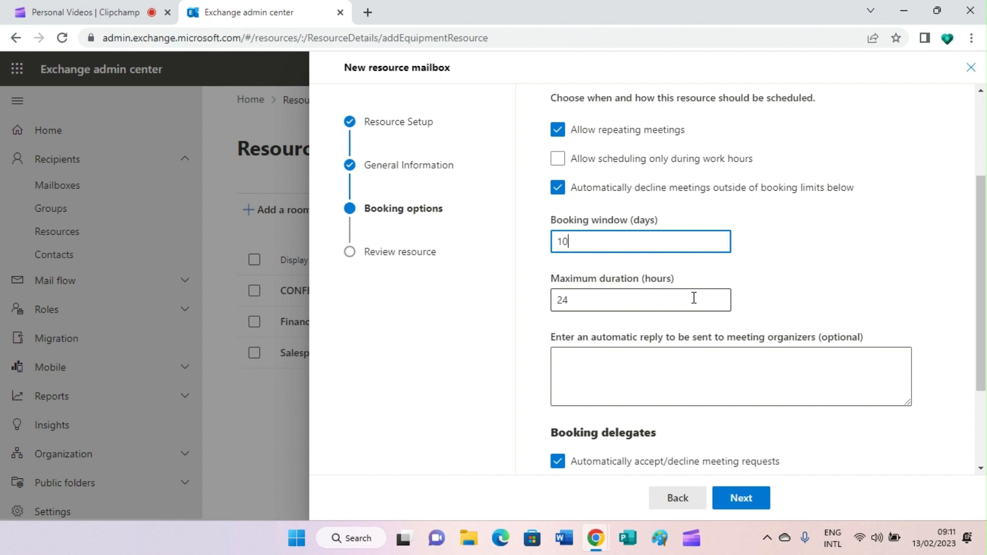
left_click(592, 299)
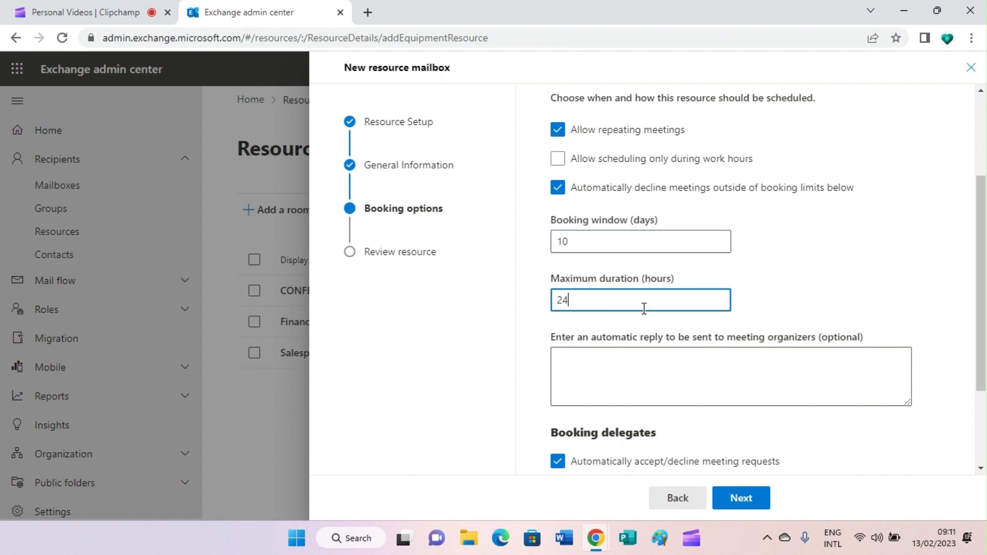
left_click(802, 294)
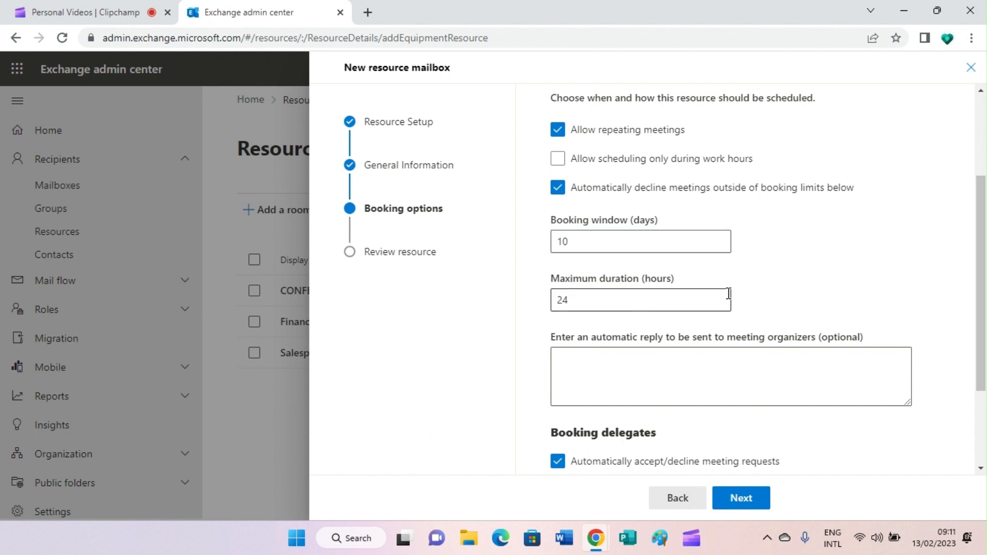
scroll(729, 293, "down", 1)
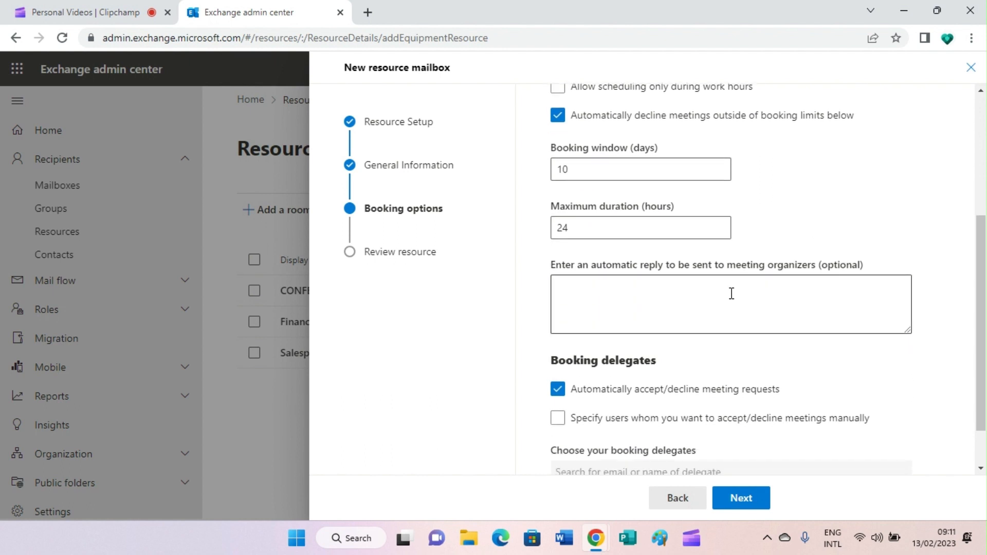
Step: Review the COMPUTER5 equipment details through to the delegates and create the resource mailbox, closing the wizard
scroll(782, 301, "down", 1)
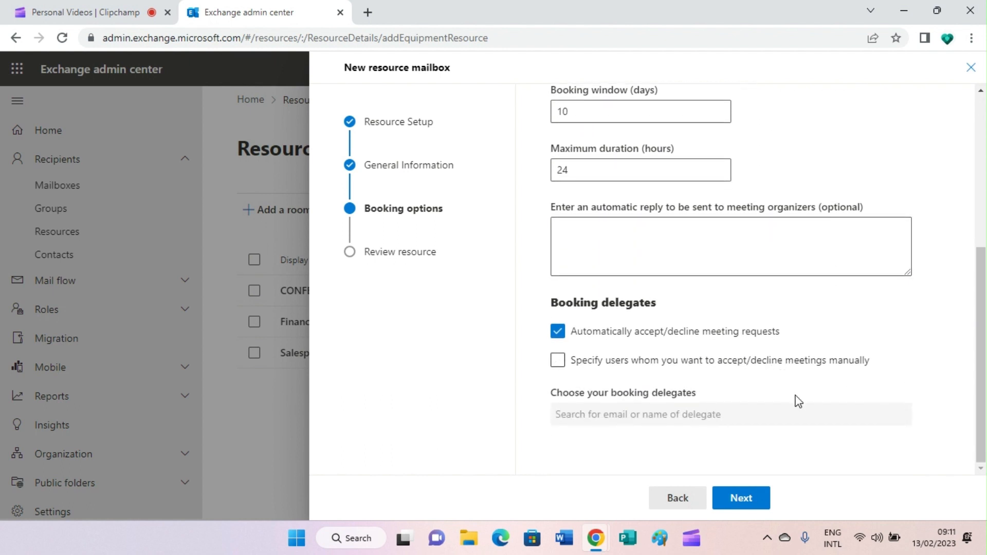
left_click(739, 509)
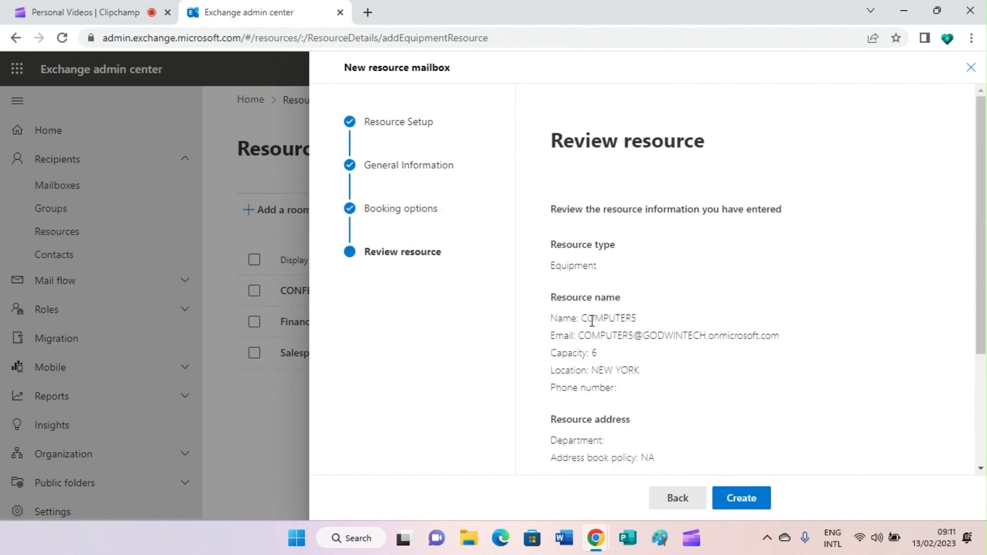
scroll(610, 320, "down", 1)
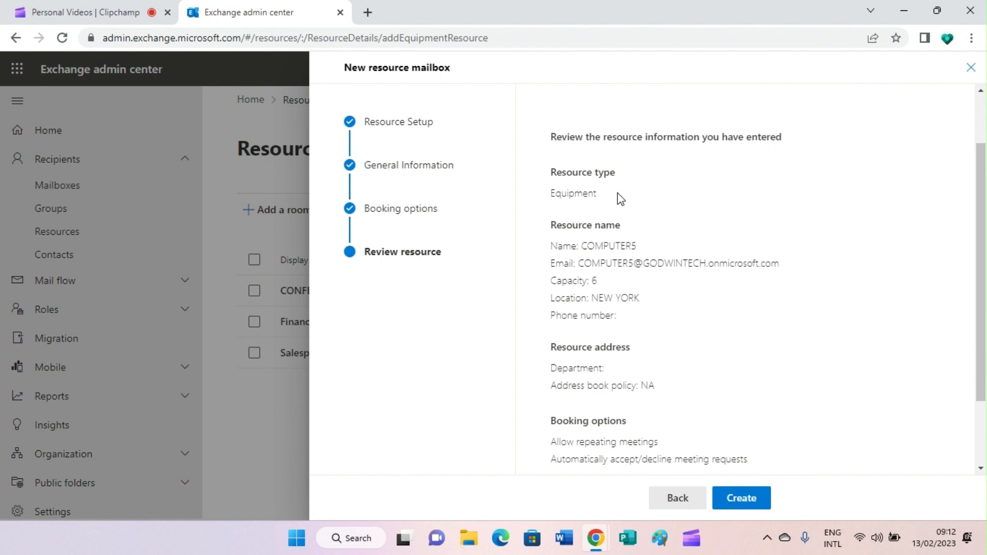
scroll(618, 193, "up", 1)
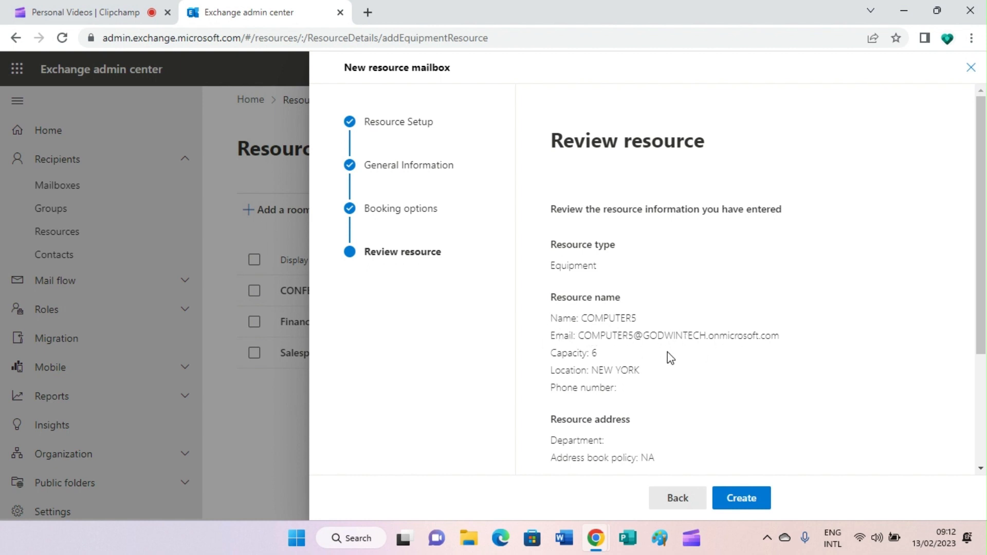
scroll(656, 356, "down", 1)
scroll(656, 357, "down", 2)
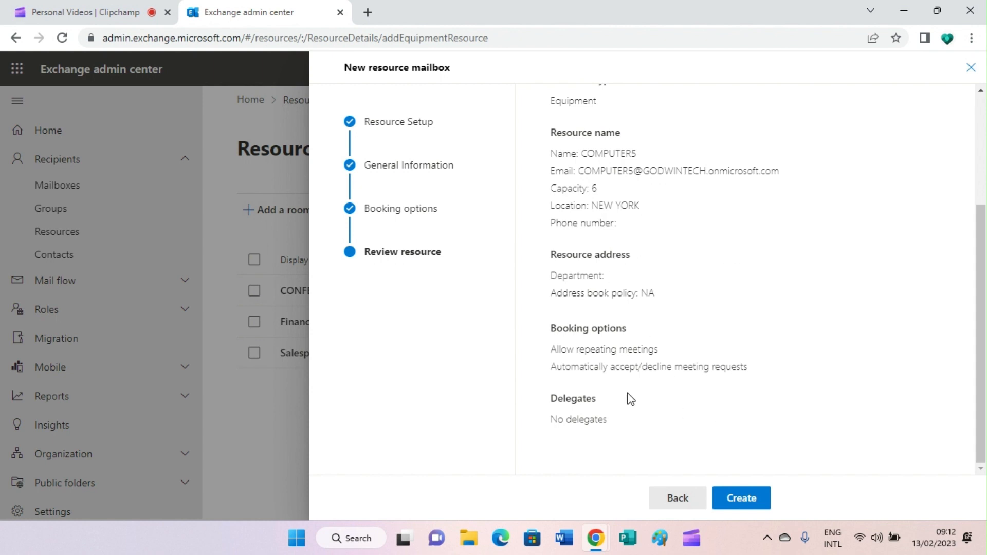
left_click(741, 499)
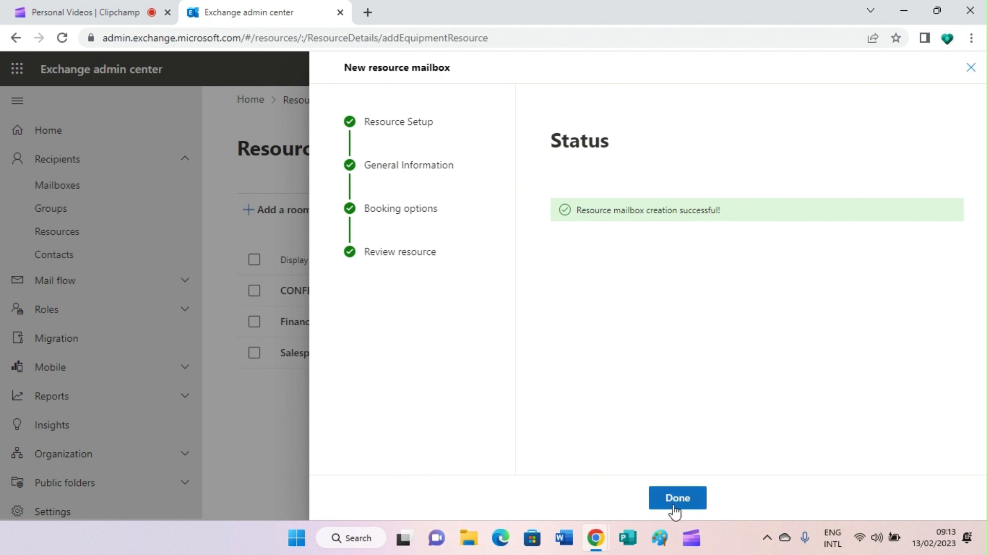
left_click(694, 508)
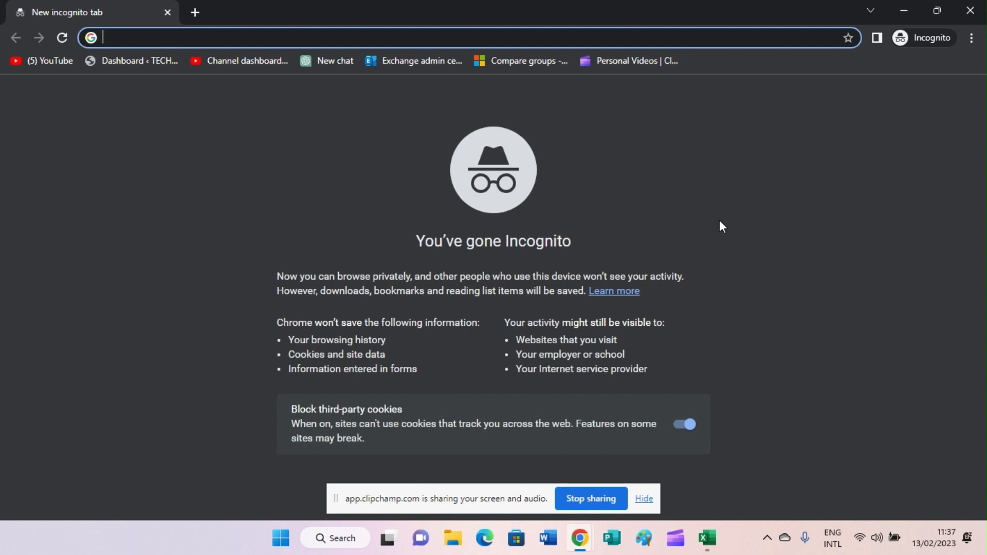
left_click(645, 499)
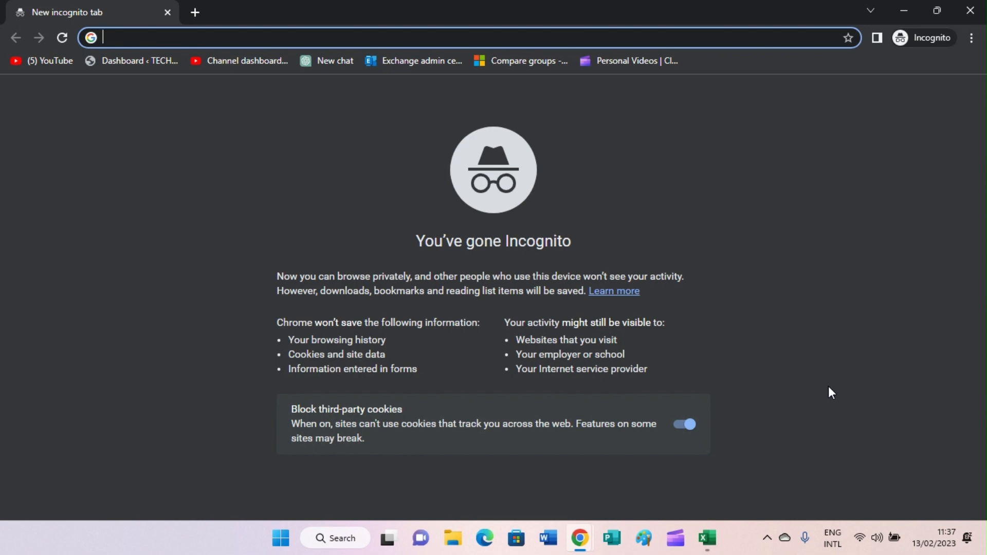
type("O")
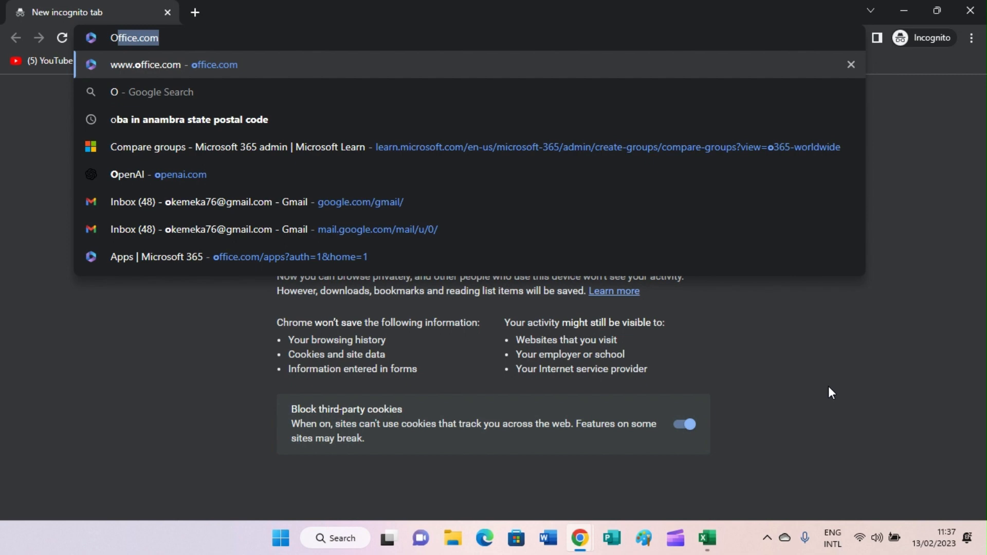
type("U")
key("BackSpace")
key("BackSpace")
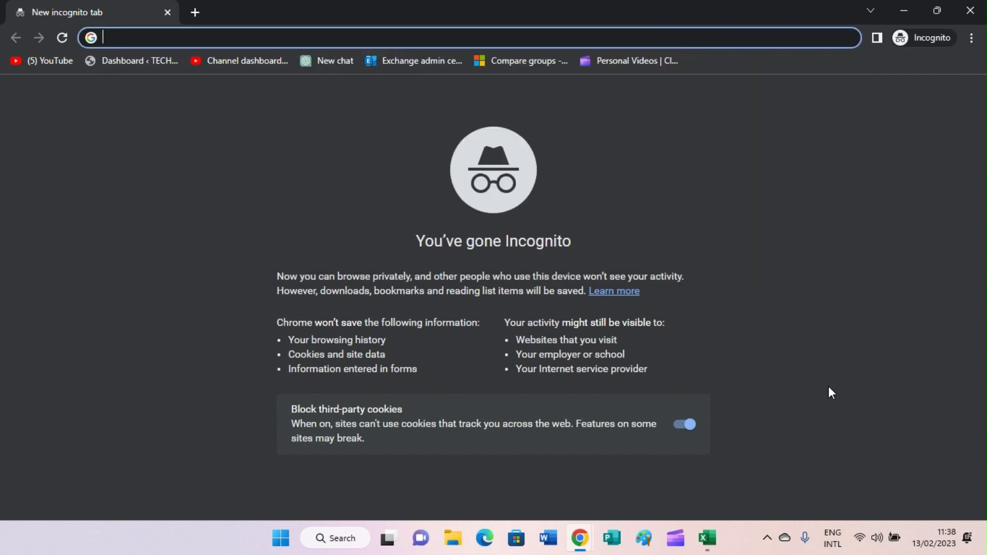
Step: Go to outlook.office.com in the incognito window
type("ou")
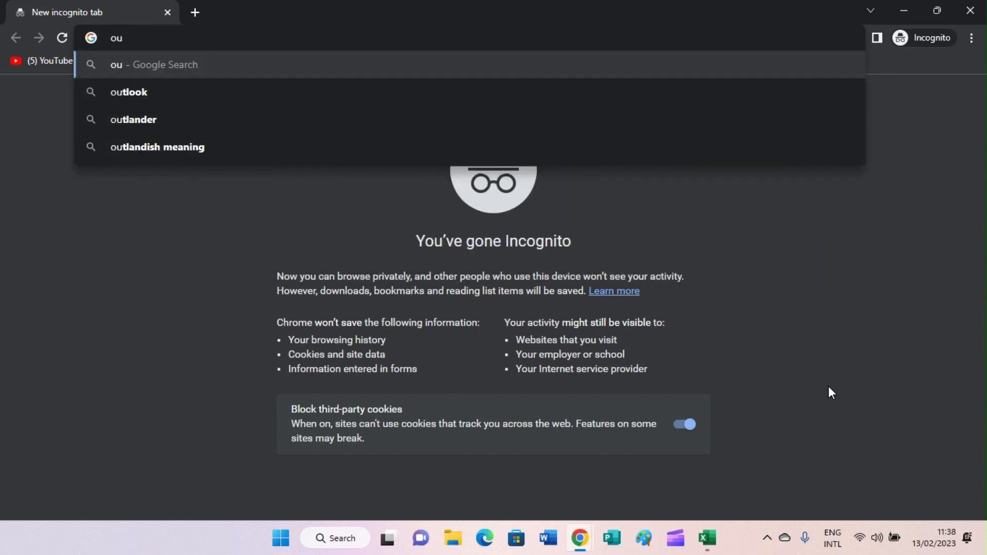
type("tloo")
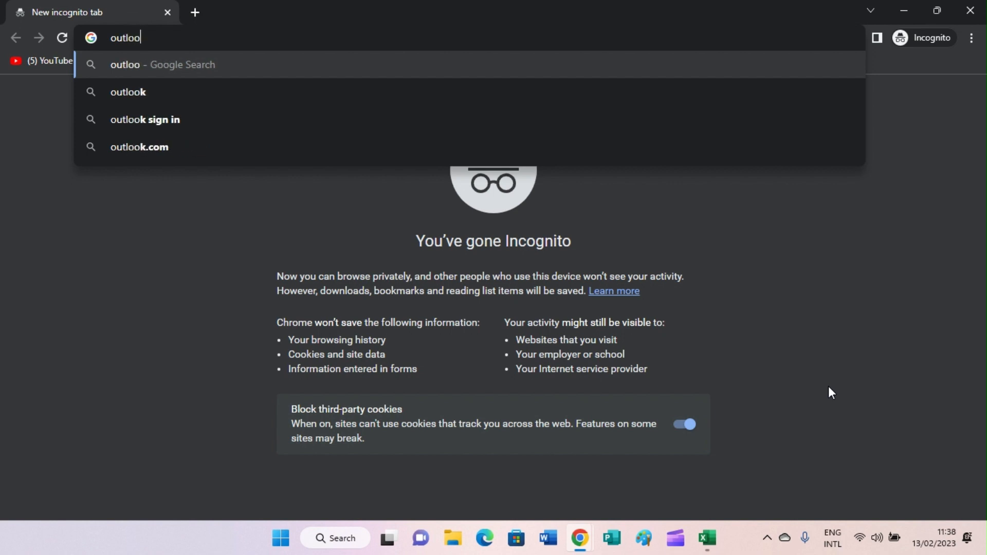
type("k.")
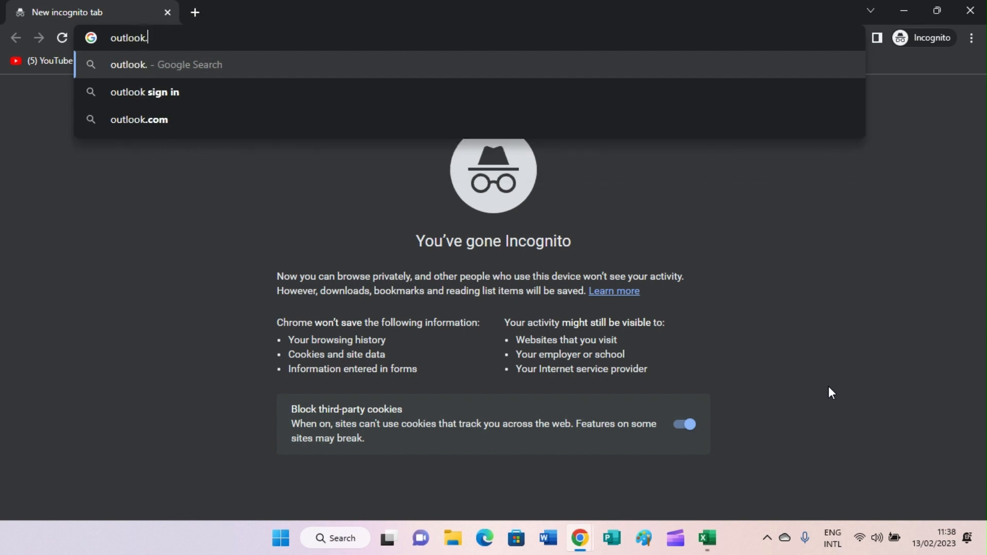
type("off")
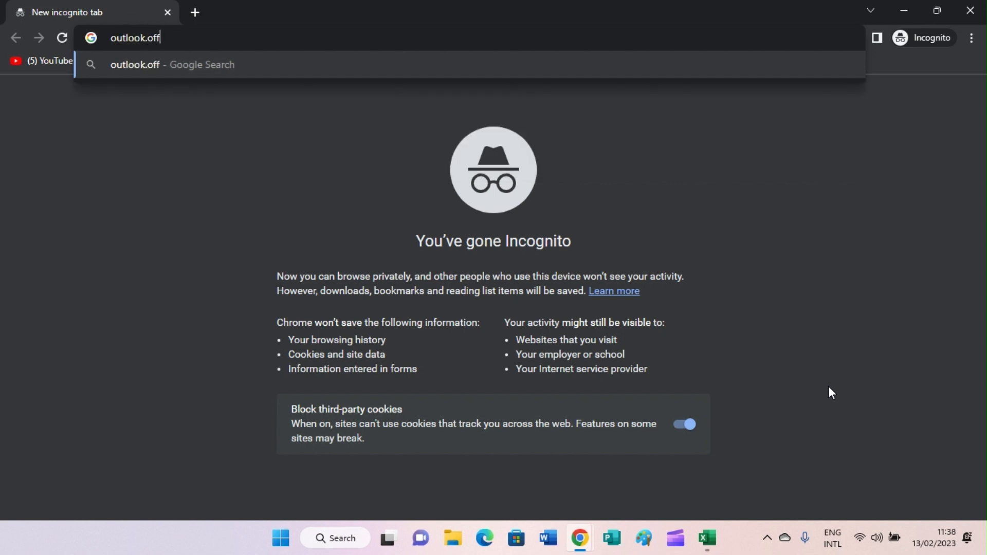
type("ice.com")
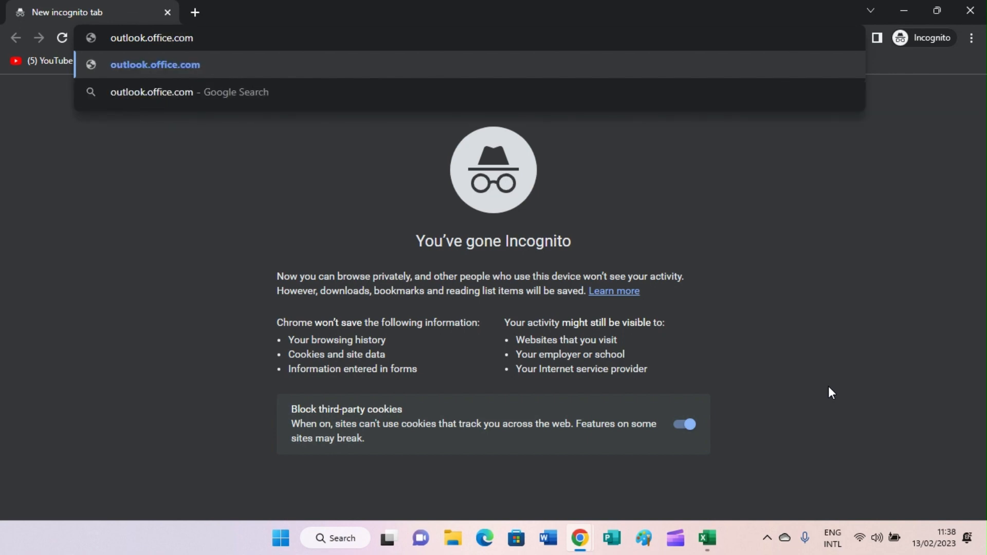
key("Return")
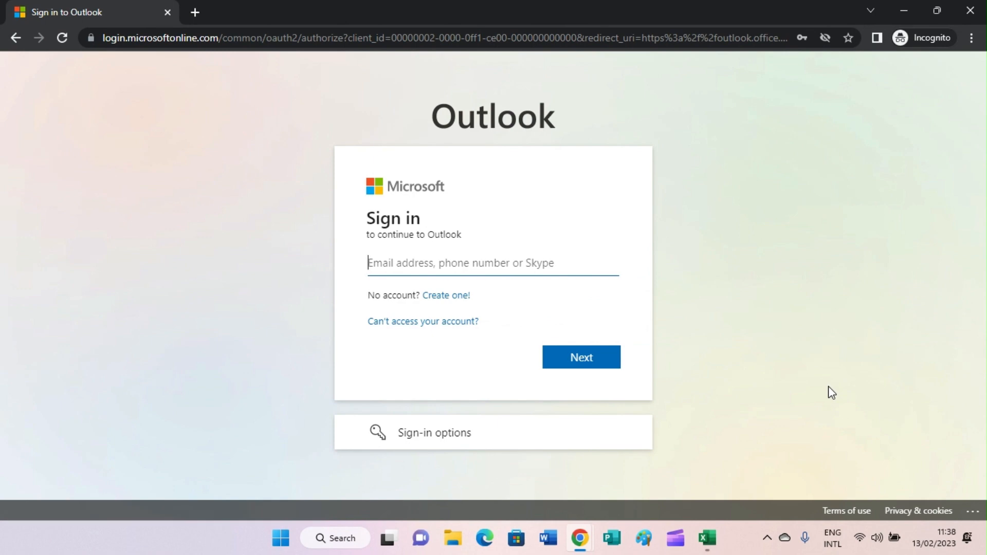
Step: Switch from the Outlook sign-in page to the Exchange admin center and show the list of managed mailboxes
left_click(425, 255)
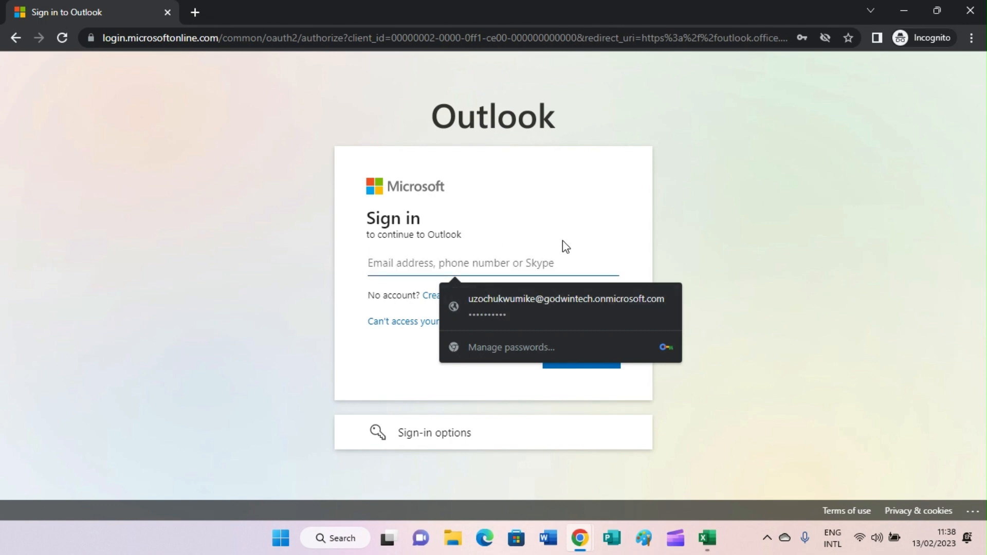
type("w")
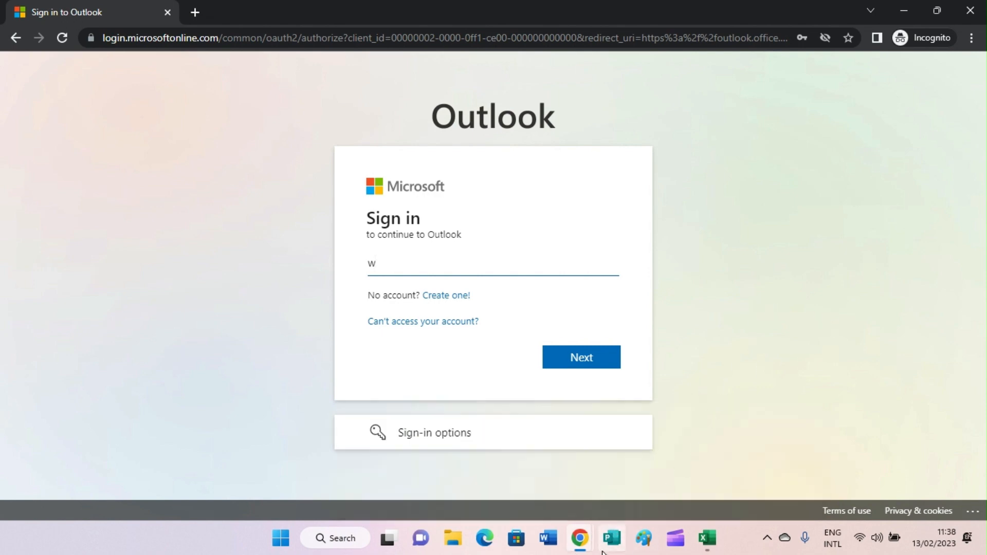
mouse_move(582, 541)
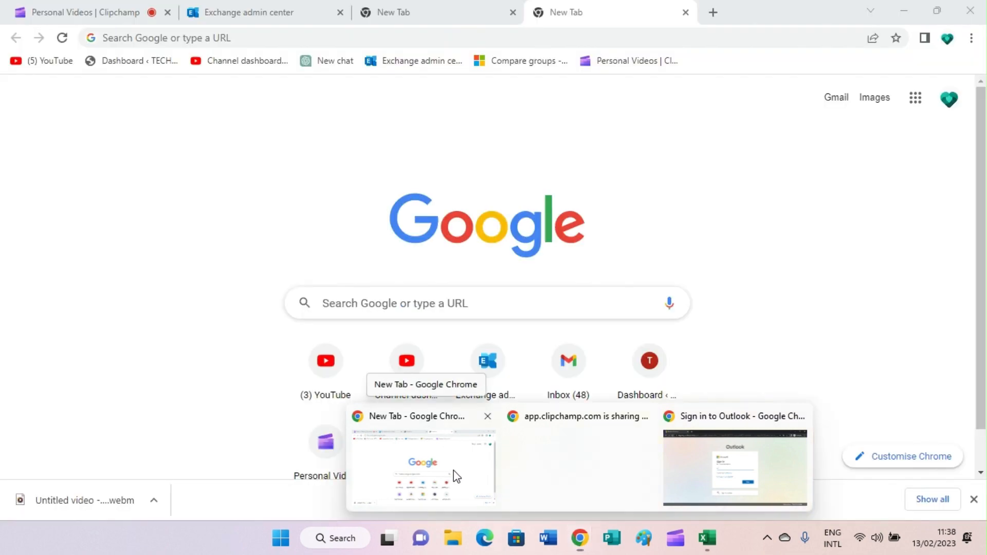
left_click(457, 476)
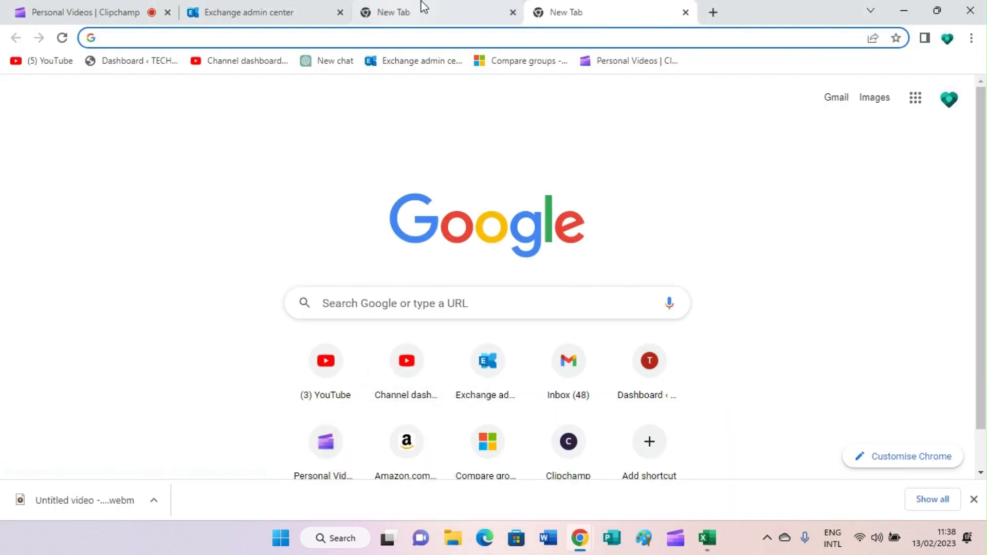
left_click(234, 8)
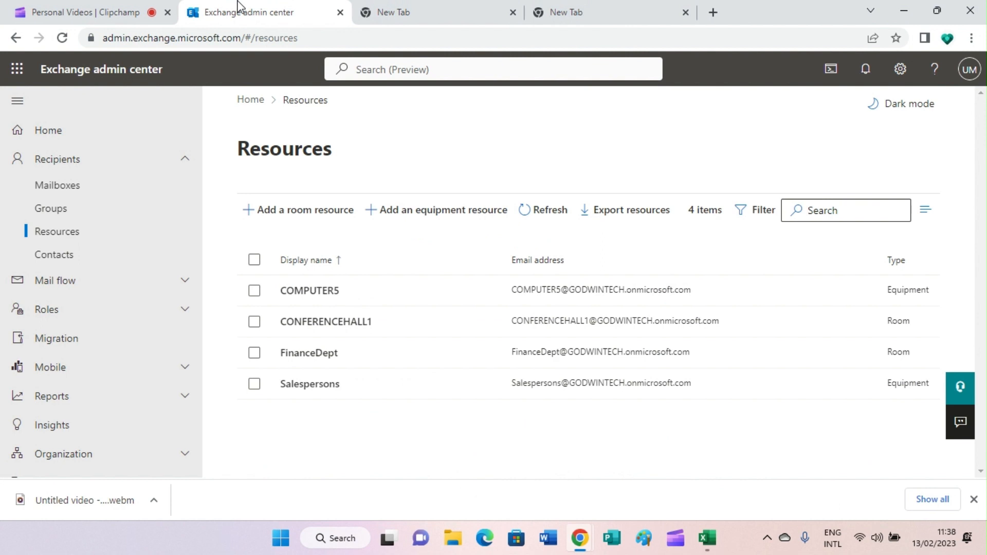
left_click(85, 191)
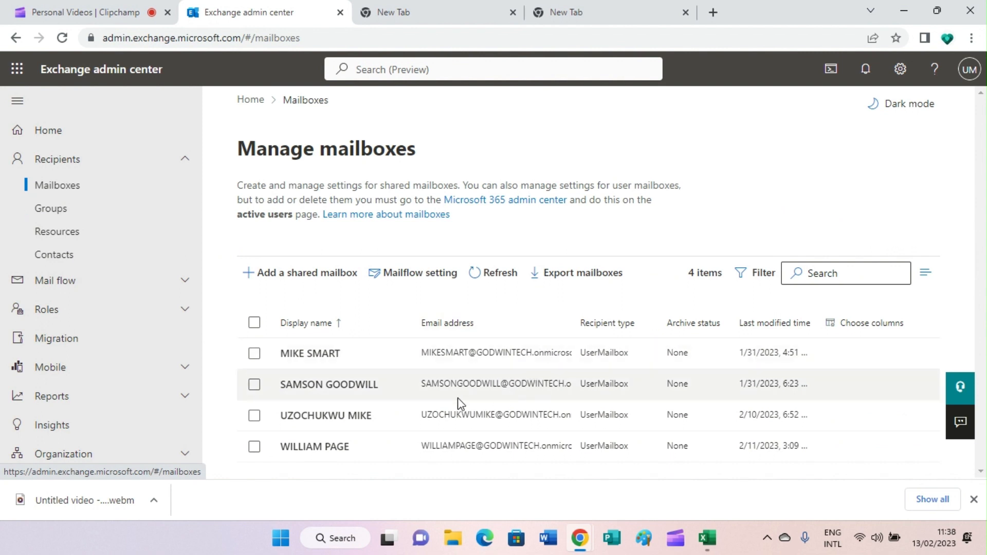
Step: Open the details of the last listed user mailbox and copy its user ID
left_click(371, 451)
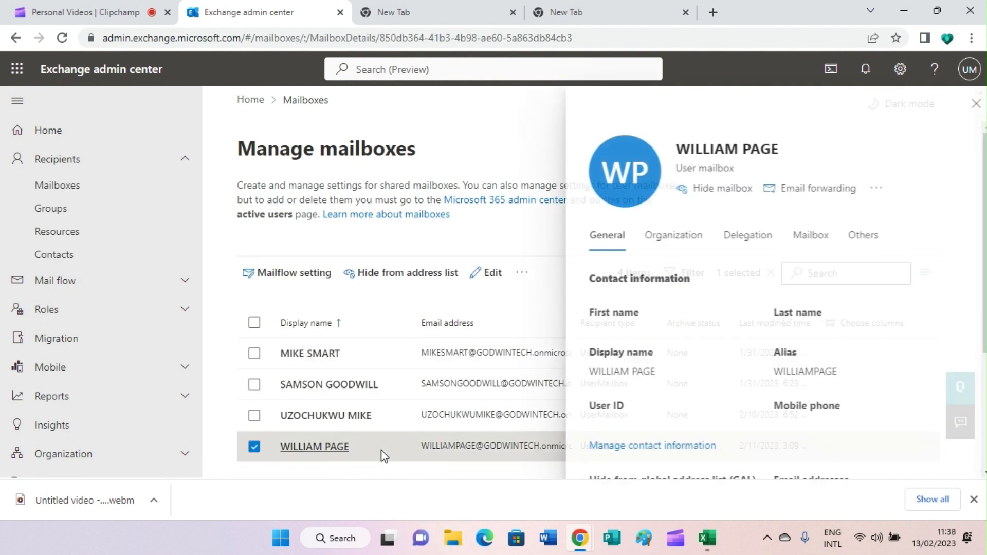
scroll(715, 352, "down", 3)
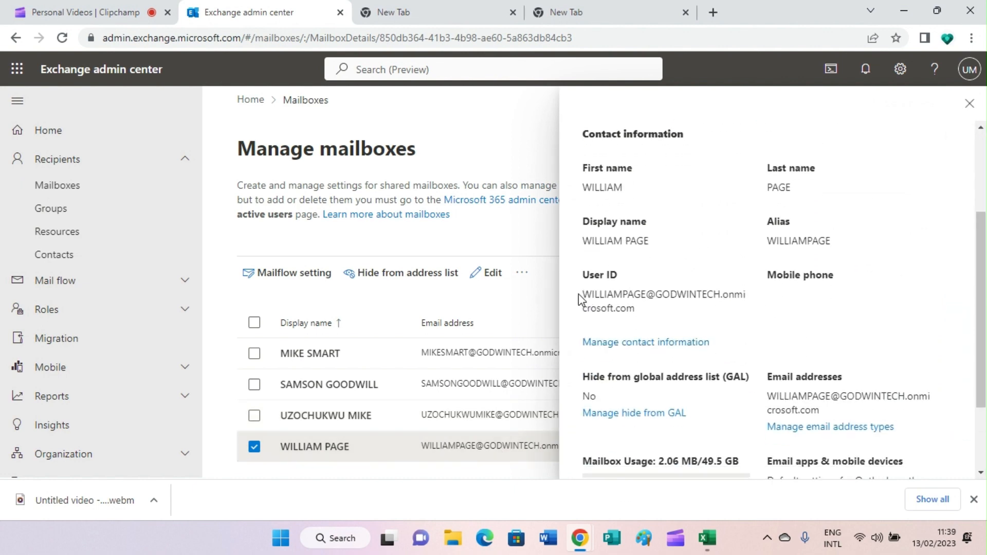
left_click_drag(578, 296, 649, 315)
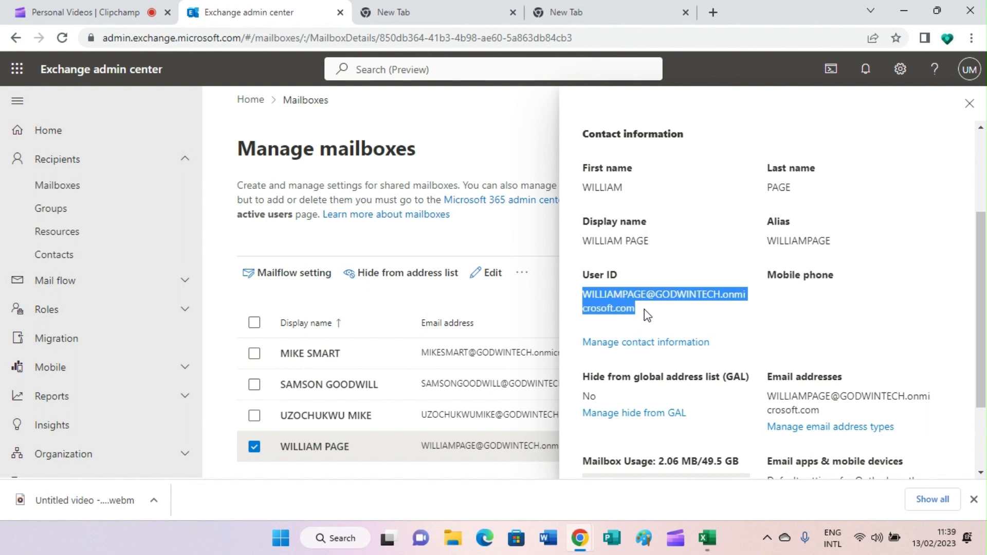
right_click(629, 309)
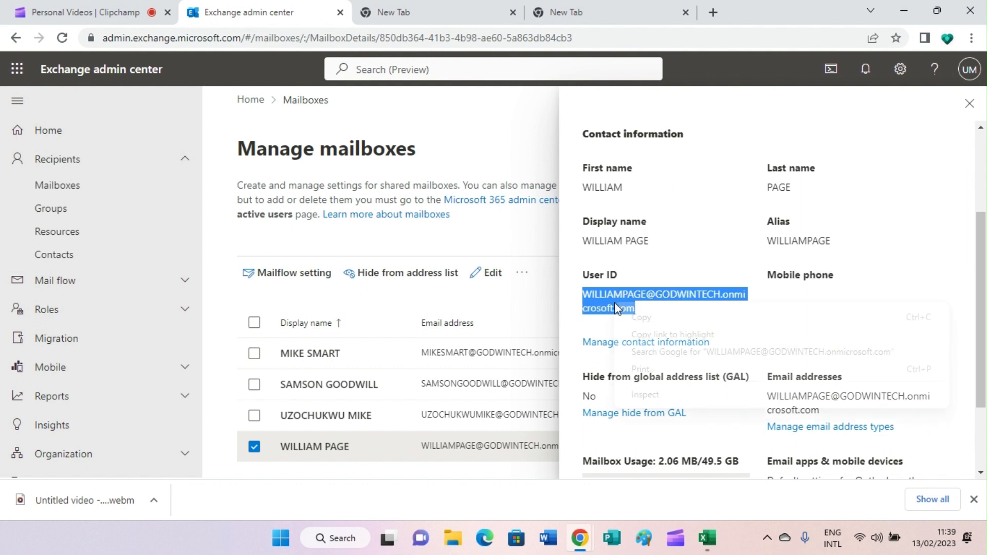
left_click(631, 316)
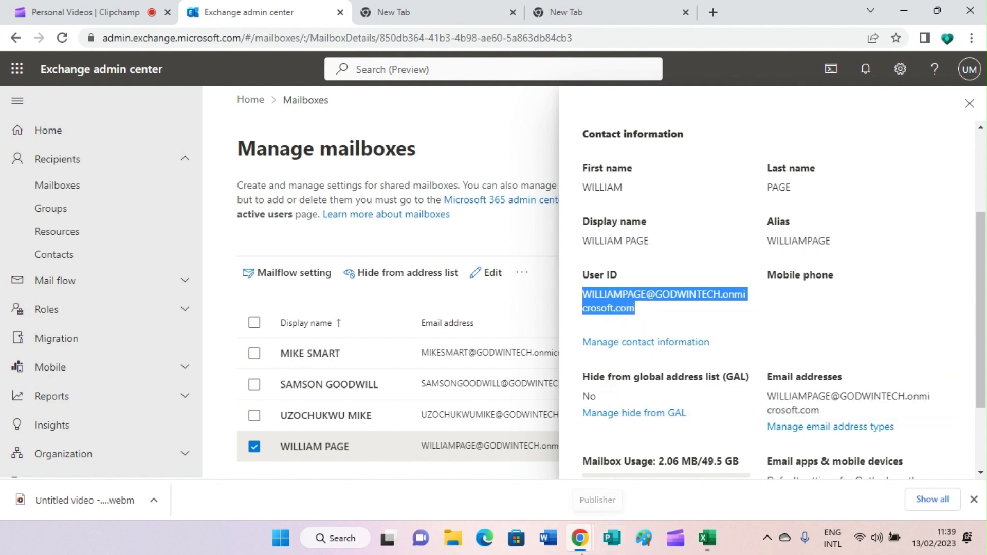
Step: Return to the Outlook sign-in window, replace the account entry with the copied user ID, and proceed to the password
mouse_move(576, 551)
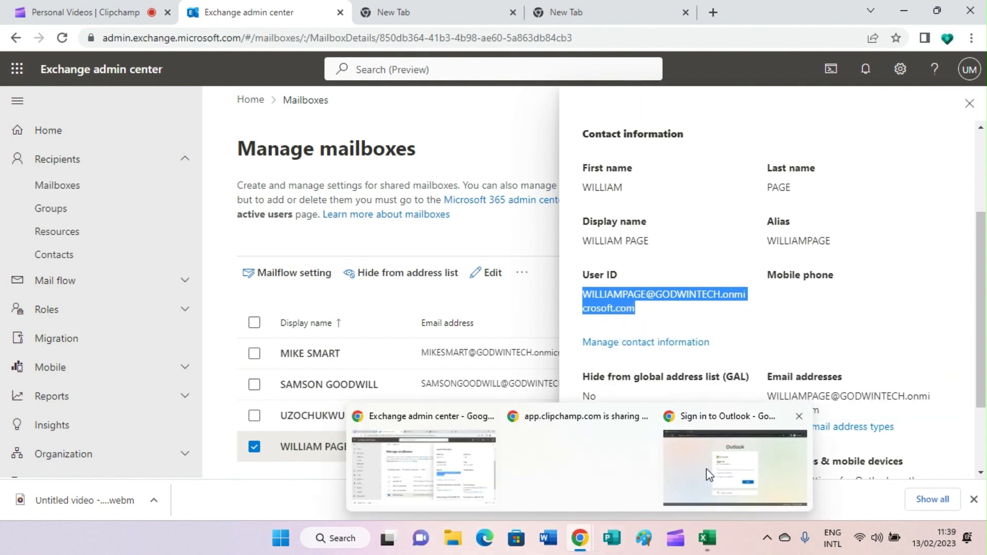
left_click(731, 463)
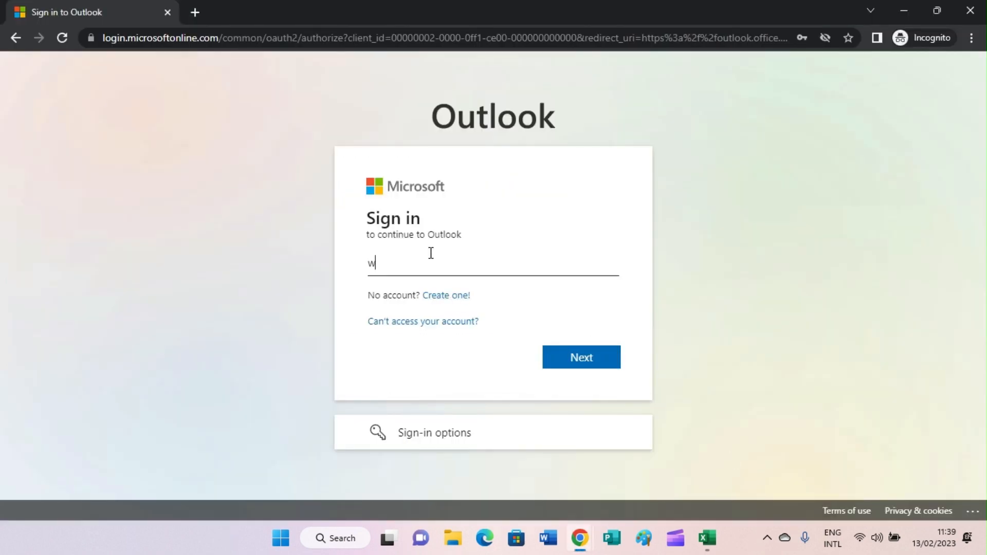
key("BackSpace")
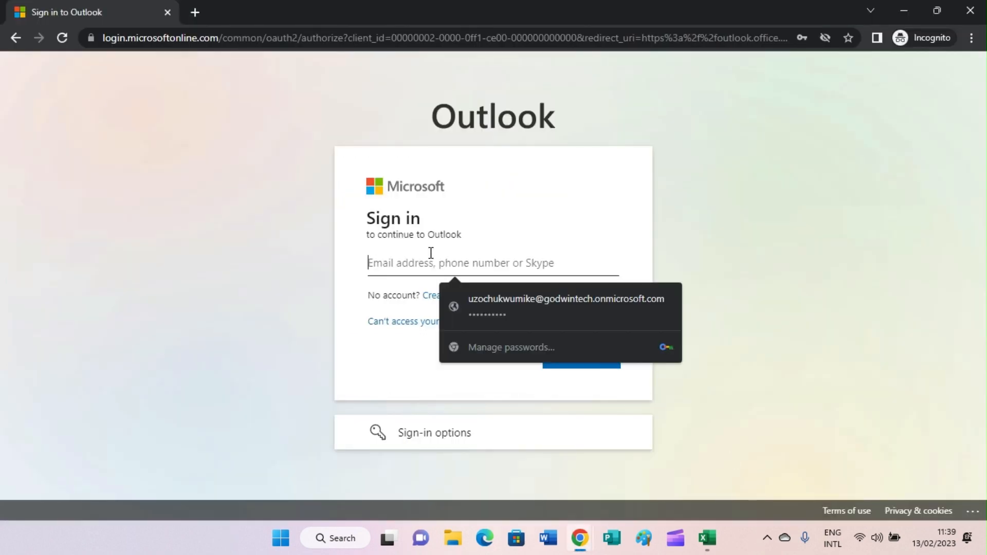
key("ctrl+v")
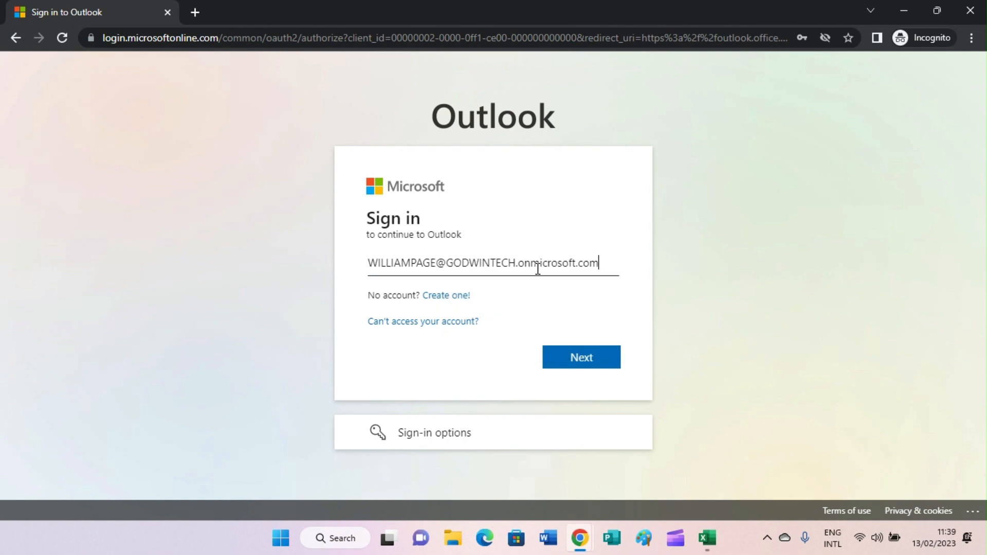
left_click(579, 362)
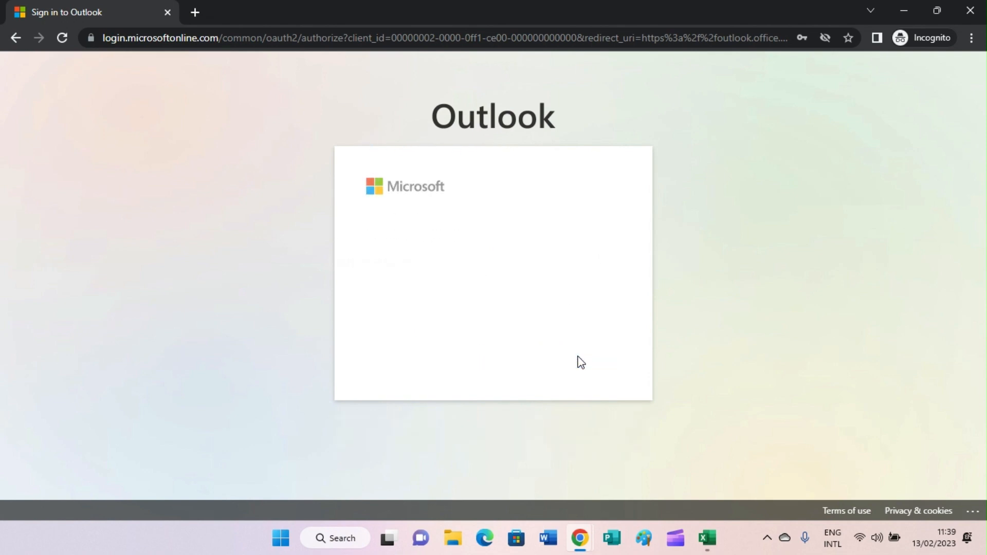
Step: Sign in with the account password and skip the security defaults setup for now
left_click(392, 306)
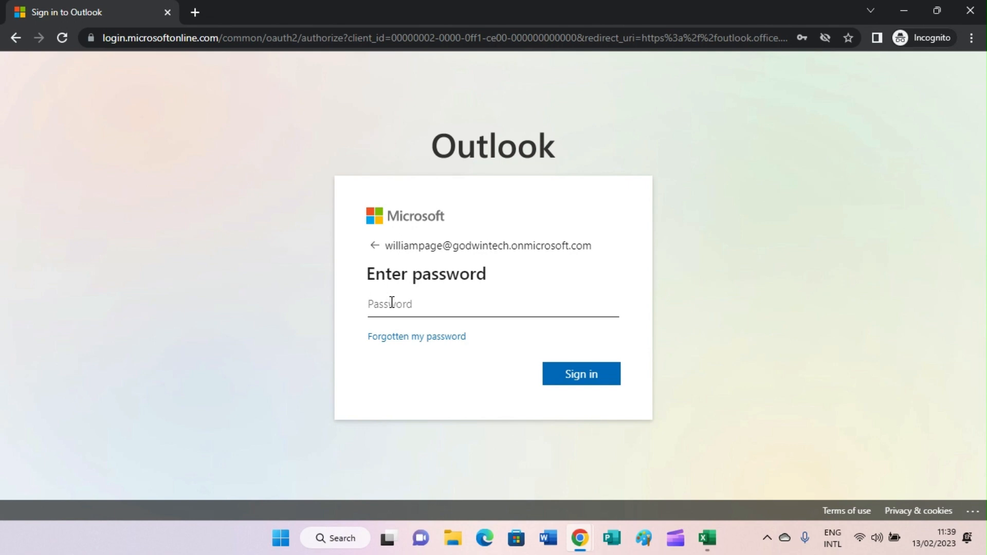
type("•••••••")
left_click(563, 366)
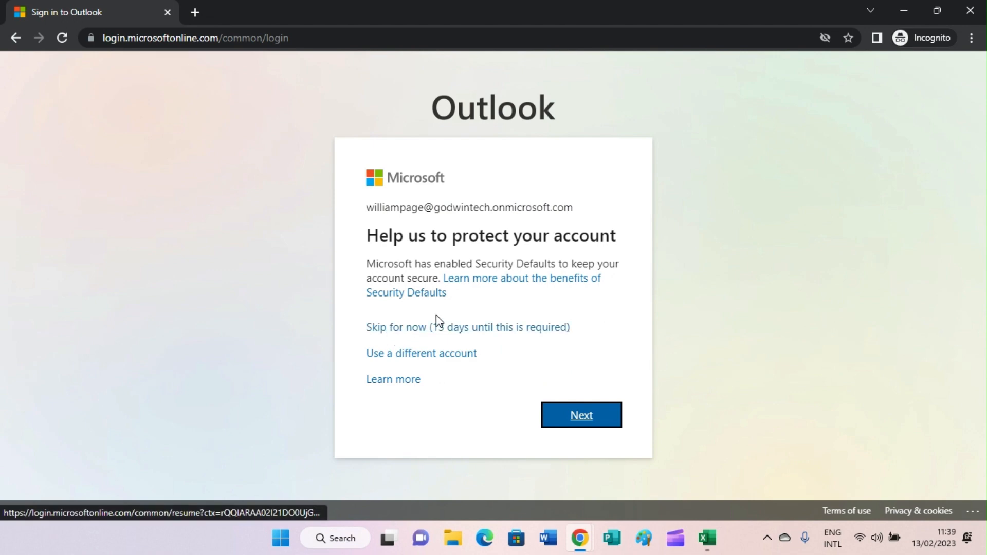
left_click(444, 328)
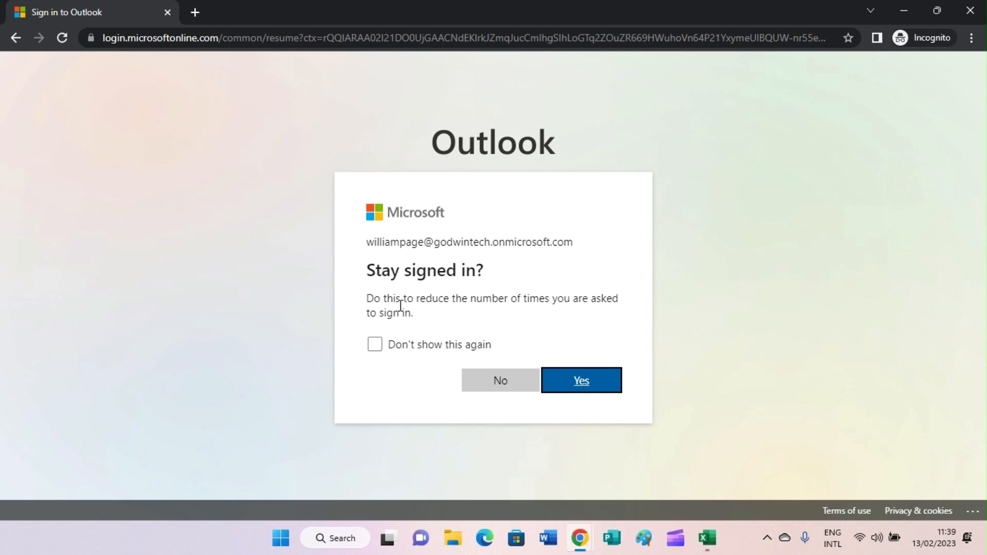
Step: Agree to stay signed in, and start a new event in the Outlook calendar
left_click(612, 392)
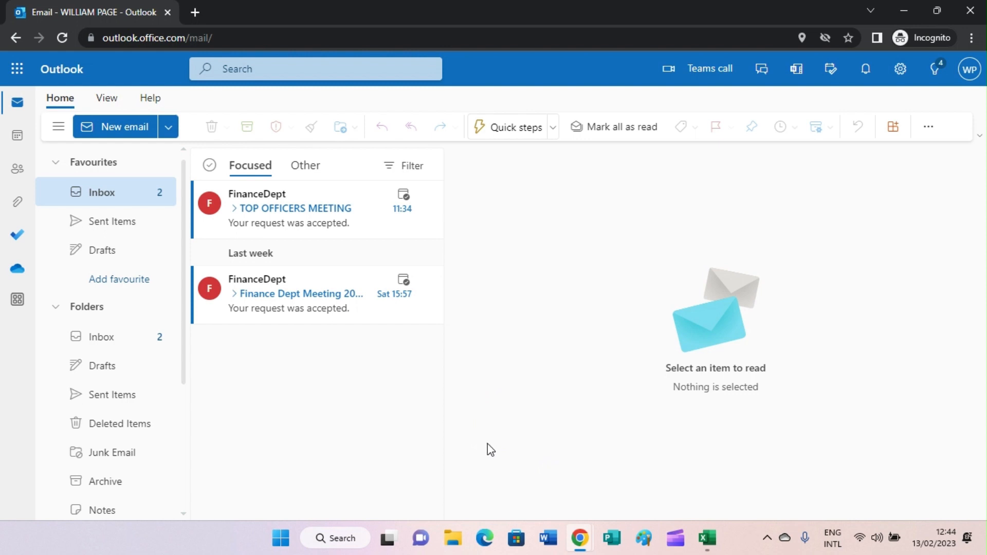
left_click(19, 138)
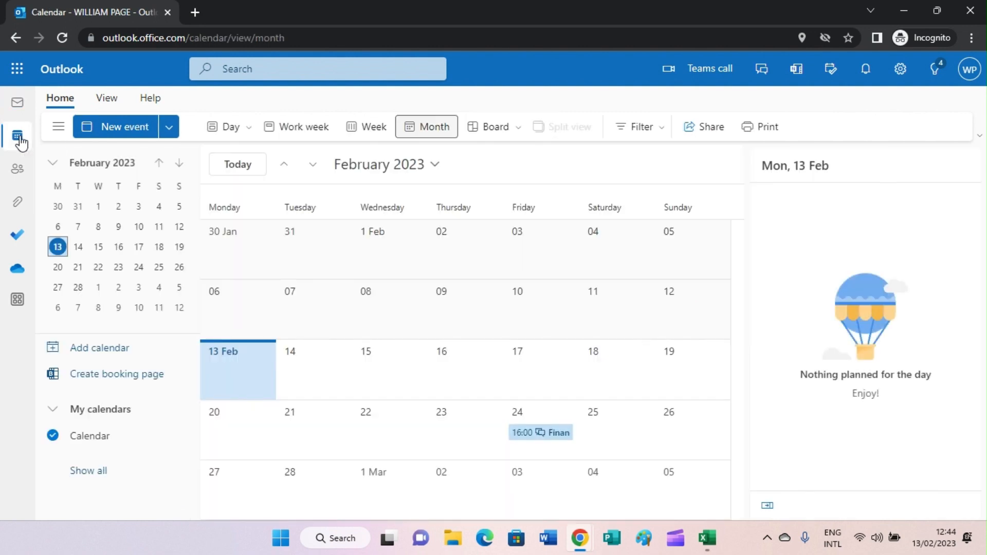
left_click(120, 132)
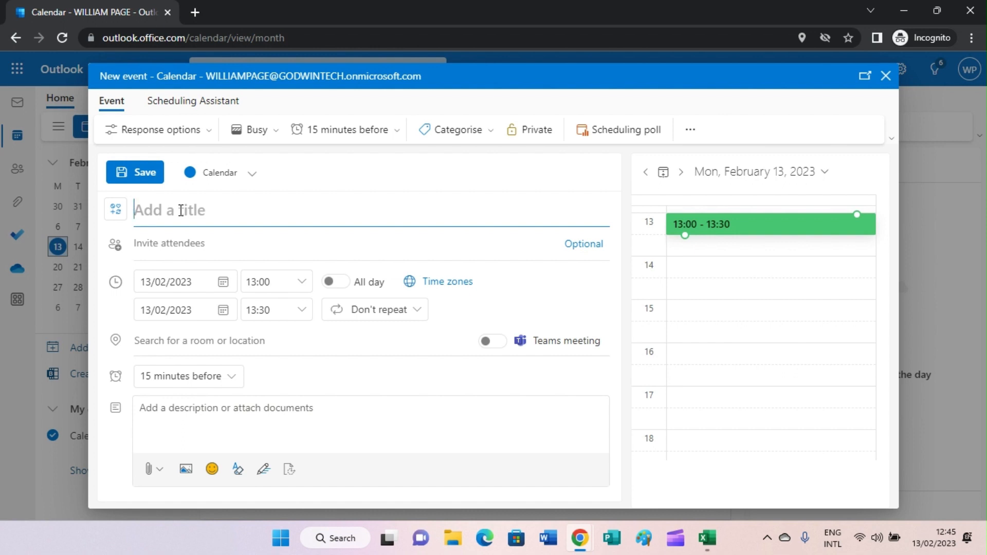
Step: Title the new event "2023 TOP OFFICERS MEETING"
type("20")
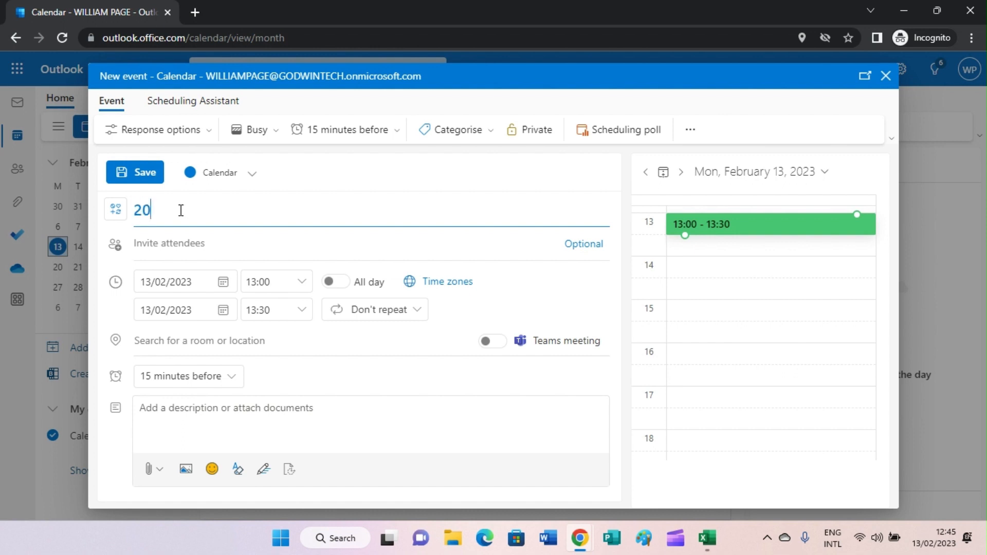
type("23 ")
type("TDP")
type(" OF")
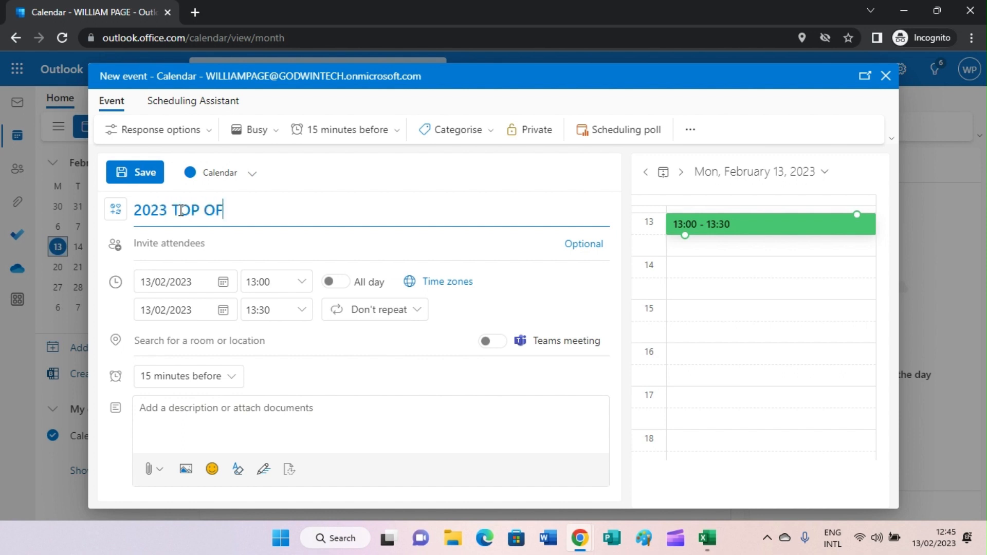
type("FICERS MEE")
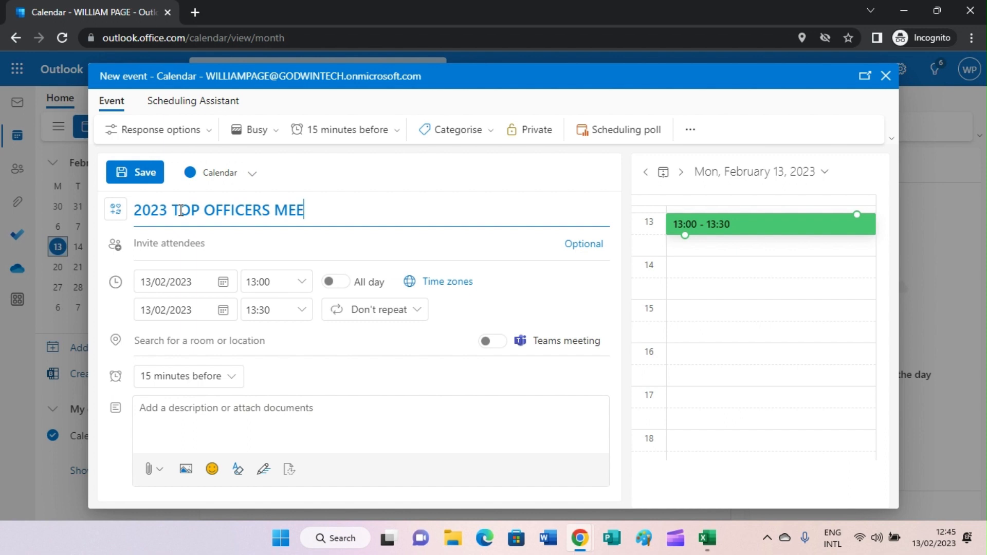
type("TING")
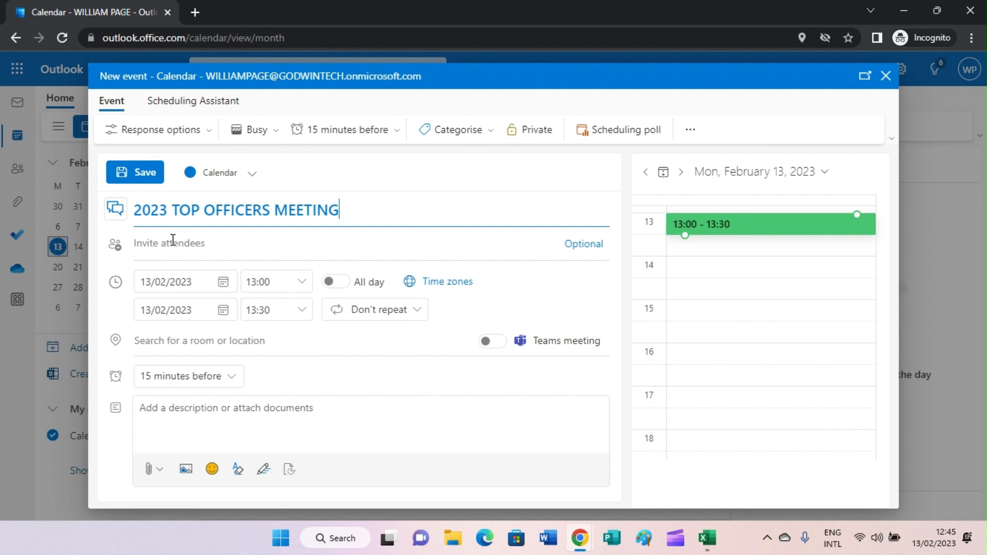
Step: Invite two attendees: the first contact suggested for "M" and the contact suggested for "U"
left_click(173, 240)
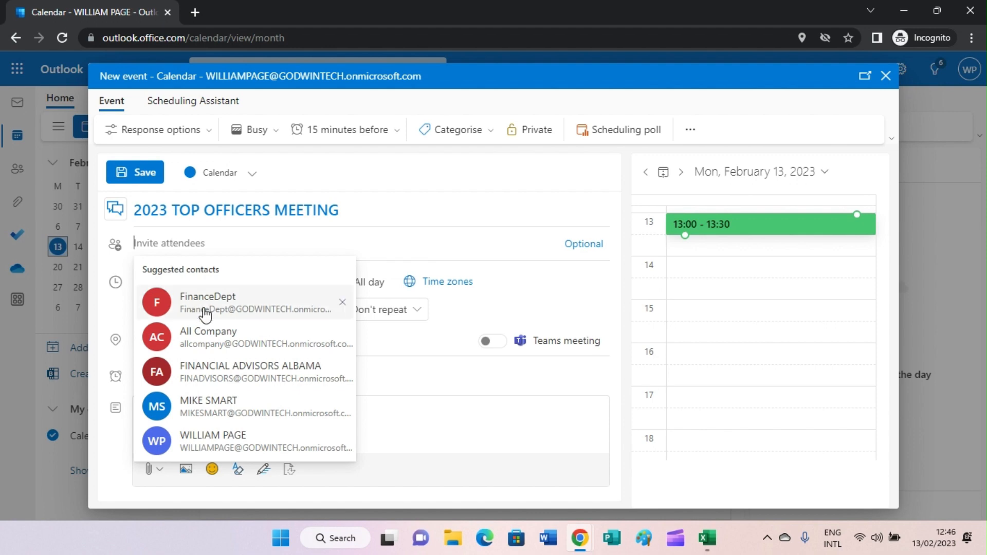
left_click(231, 231)
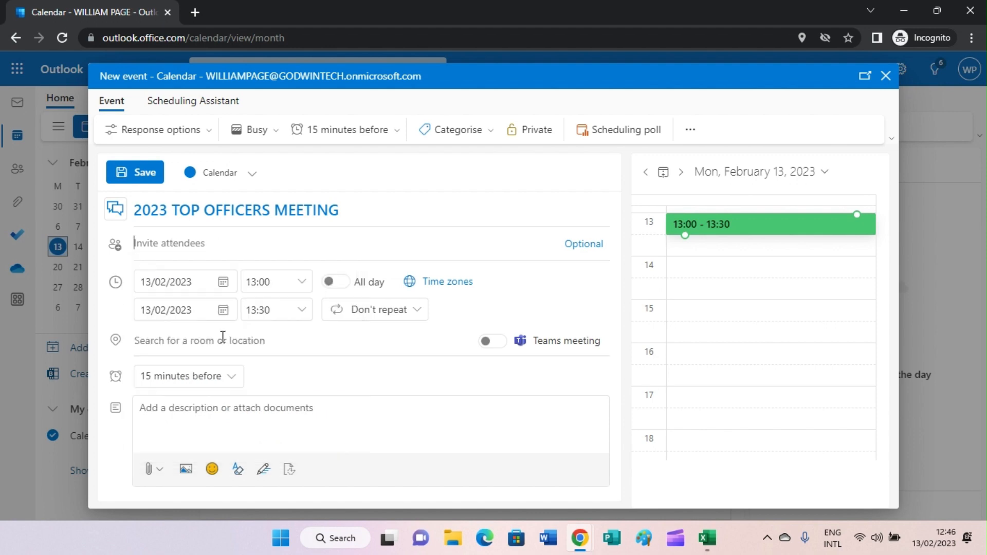
left_click(194, 241)
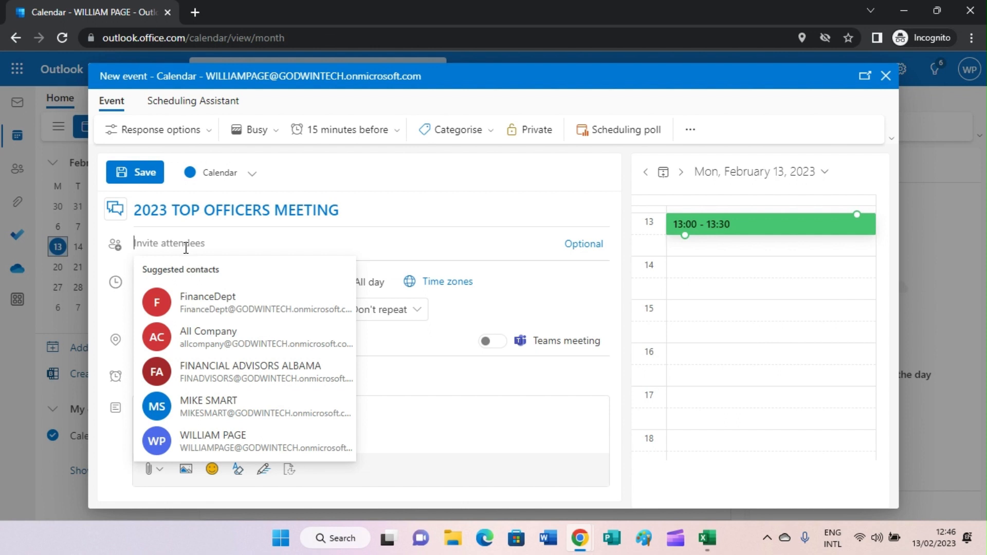
type("M")
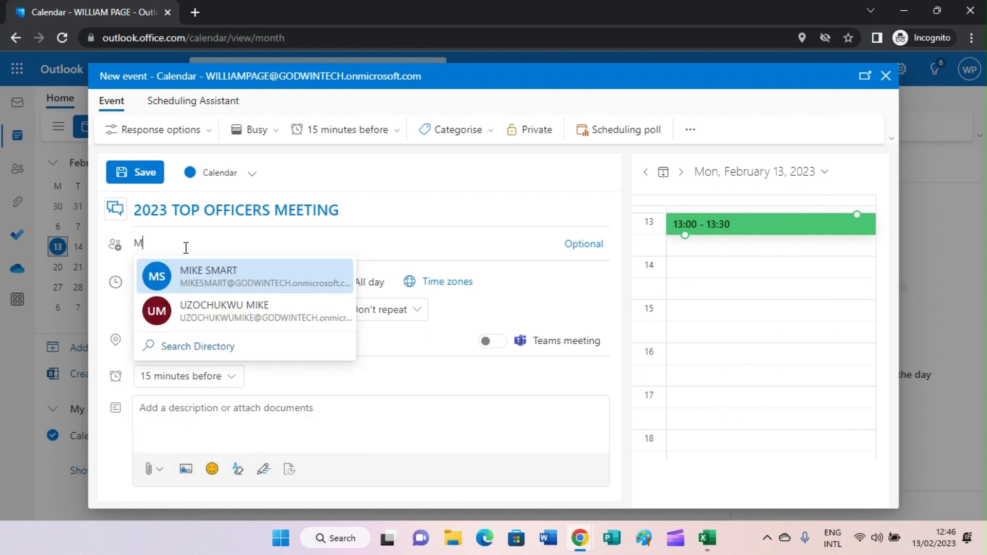
left_click(224, 276)
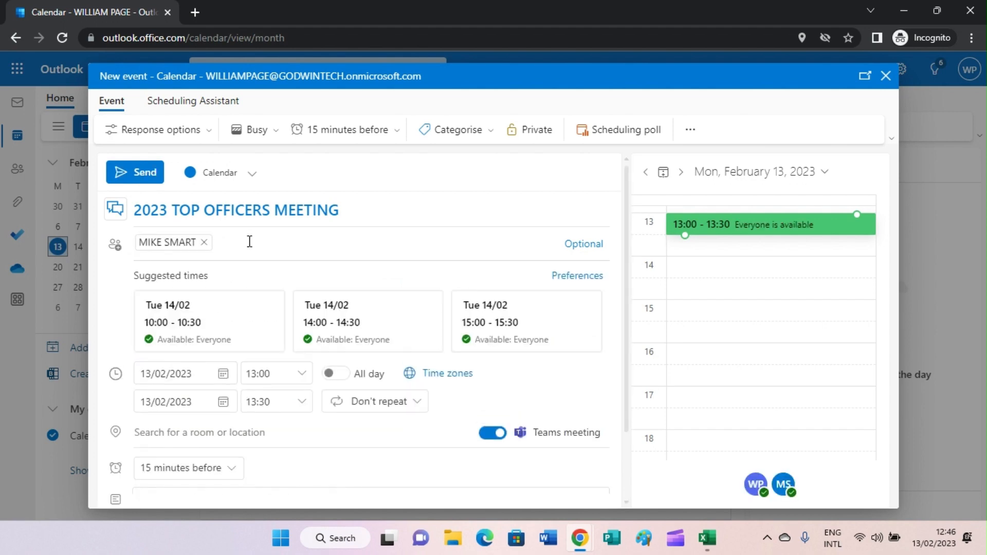
type("U")
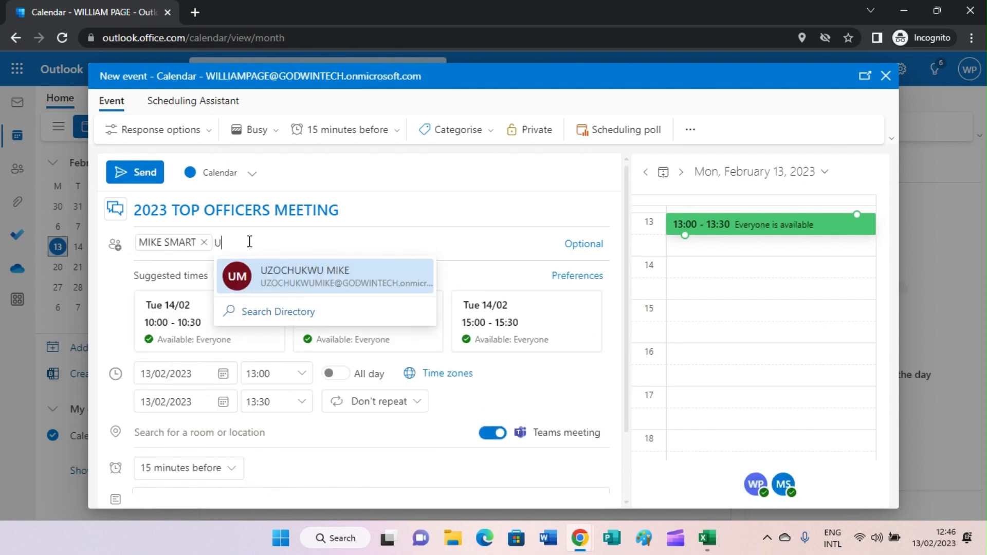
left_click(327, 292)
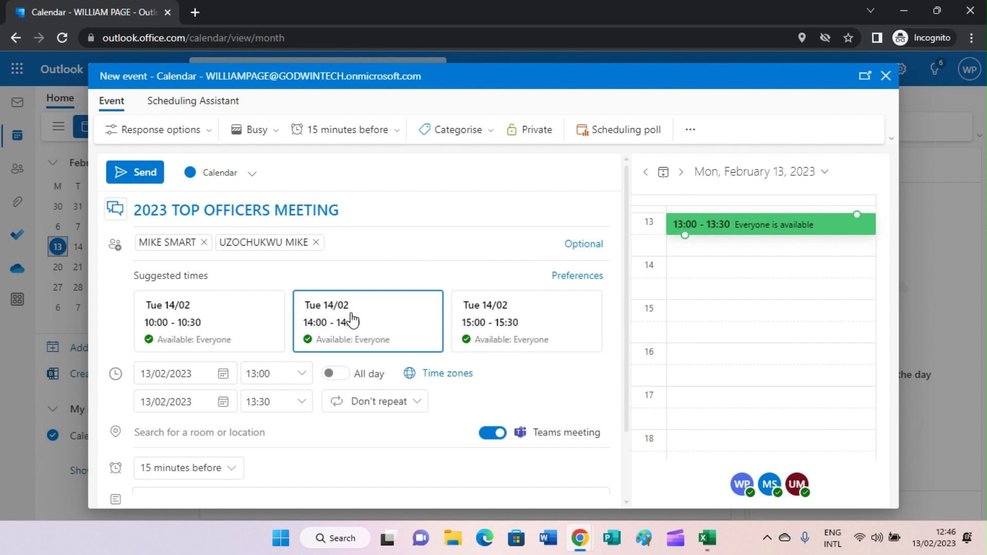
left_click(222, 377)
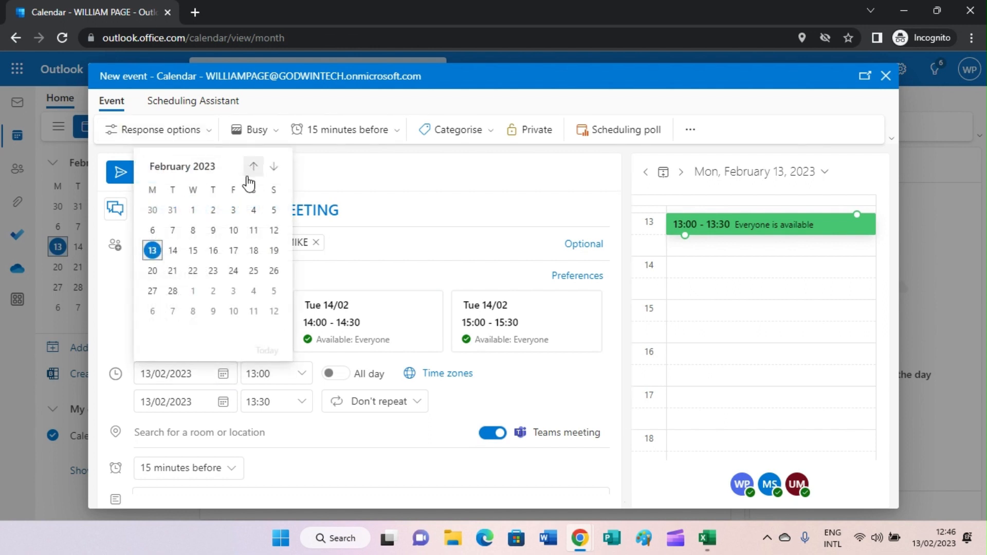
left_click(274, 167)
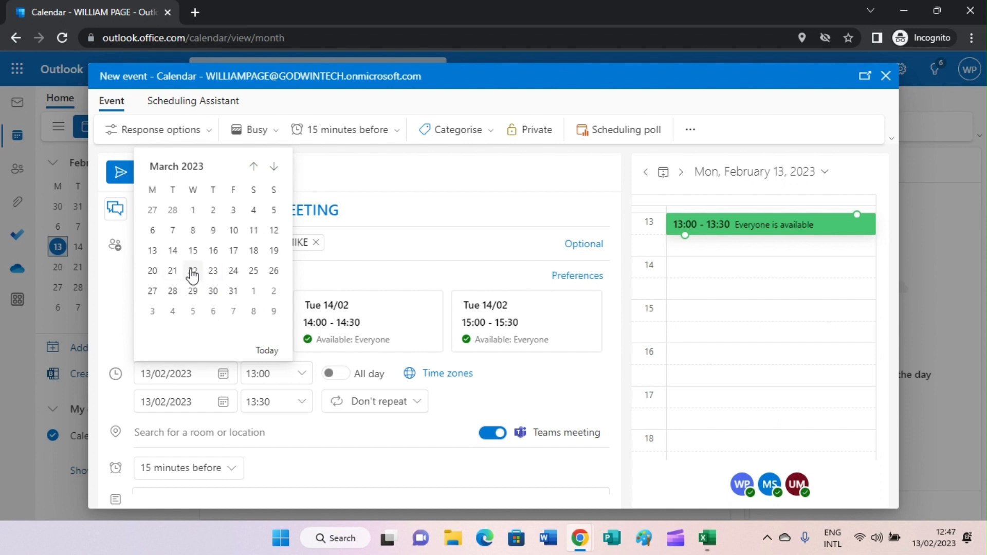
left_click(227, 264)
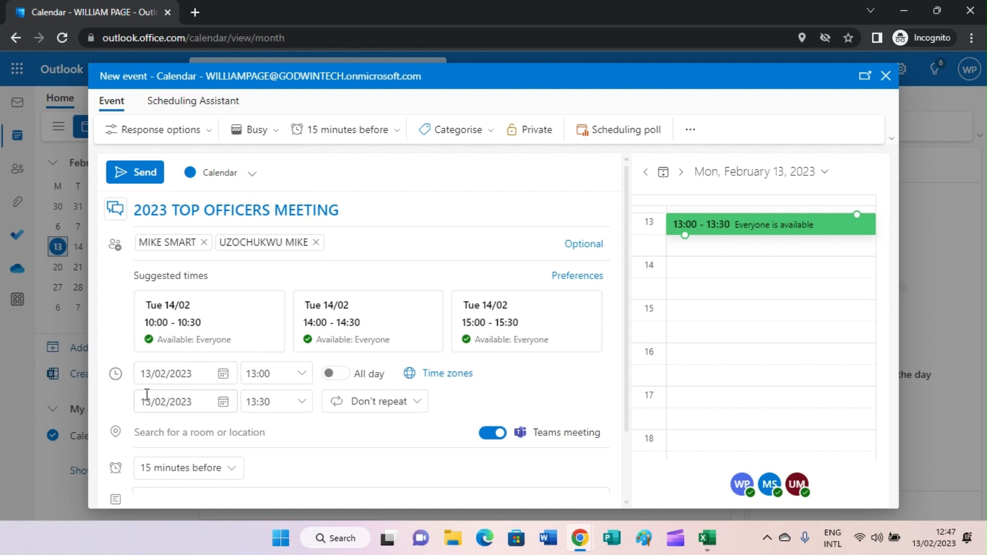
Step: Set the meeting date to 22 March 2023
left_click(224, 373)
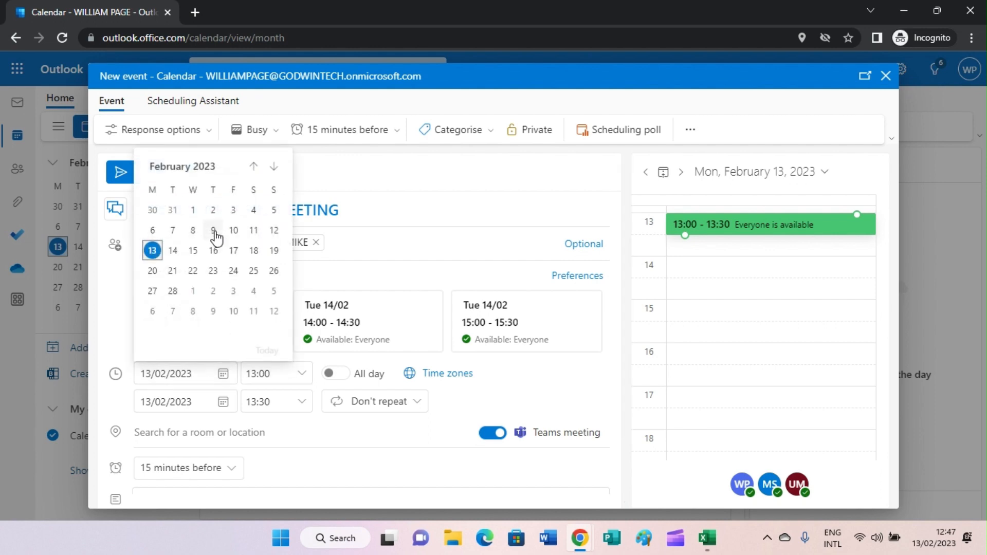
left_click(273, 166)
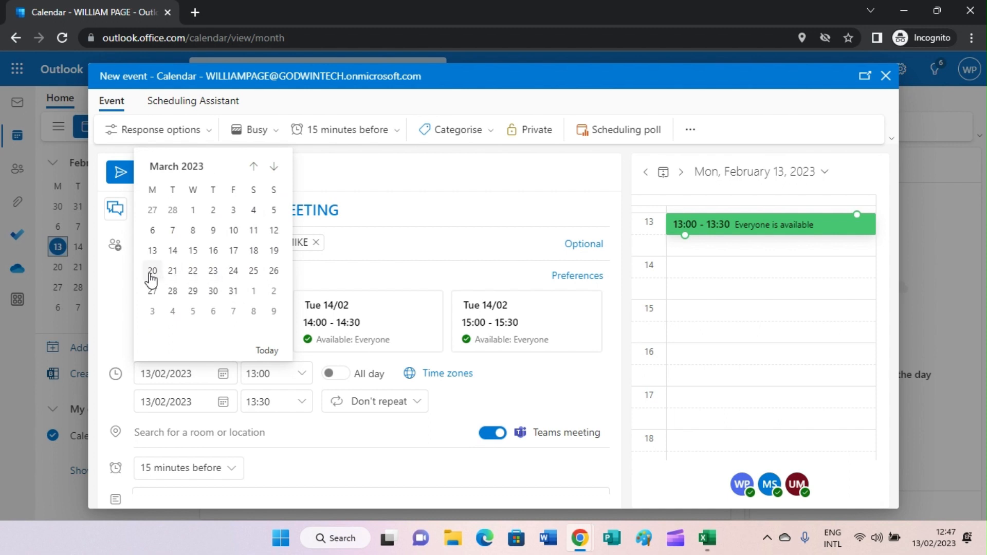
left_click(193, 271)
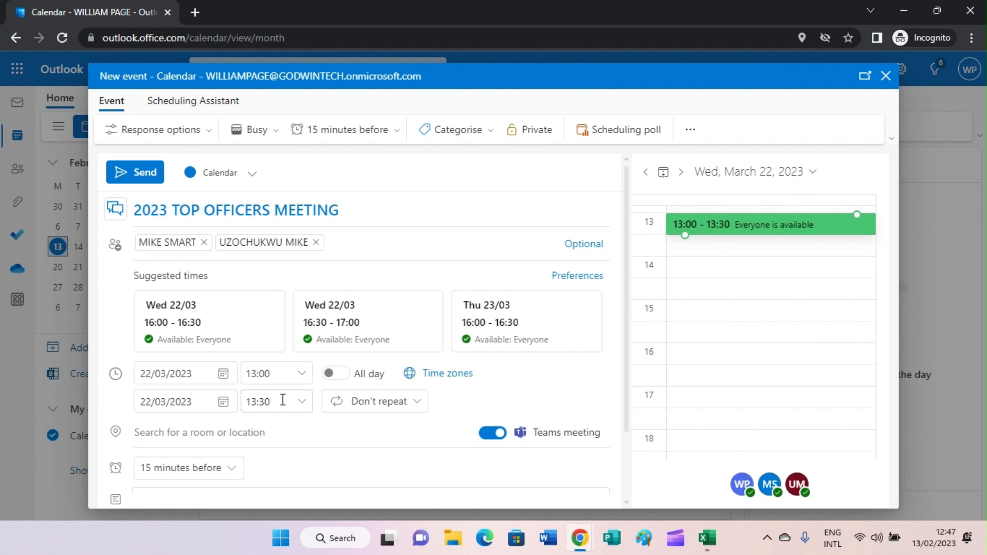
Step: Book CONFERENCEHALL1 as the meeting location and set the reminder to 30 minutes before
scroll(280, 397, "down", 2)
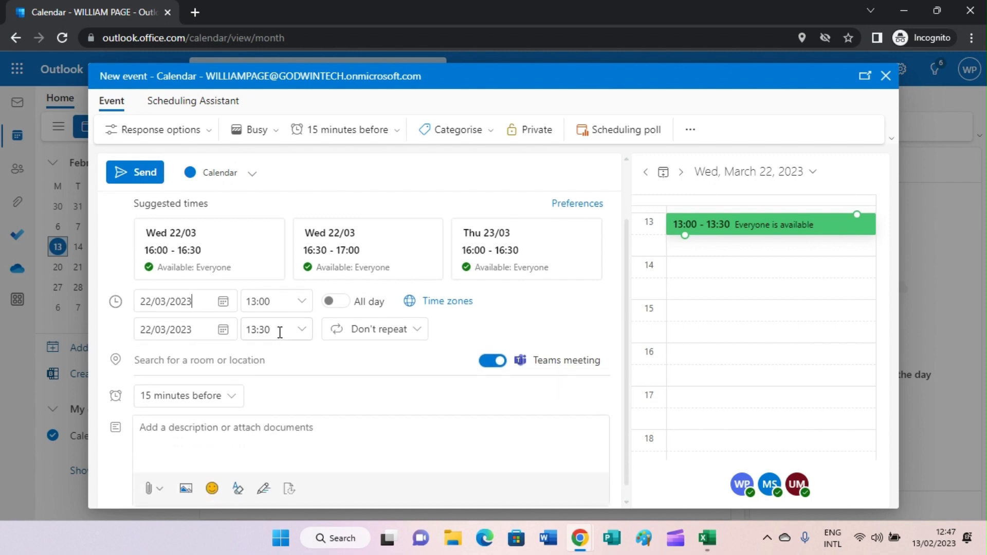
left_click(157, 358)
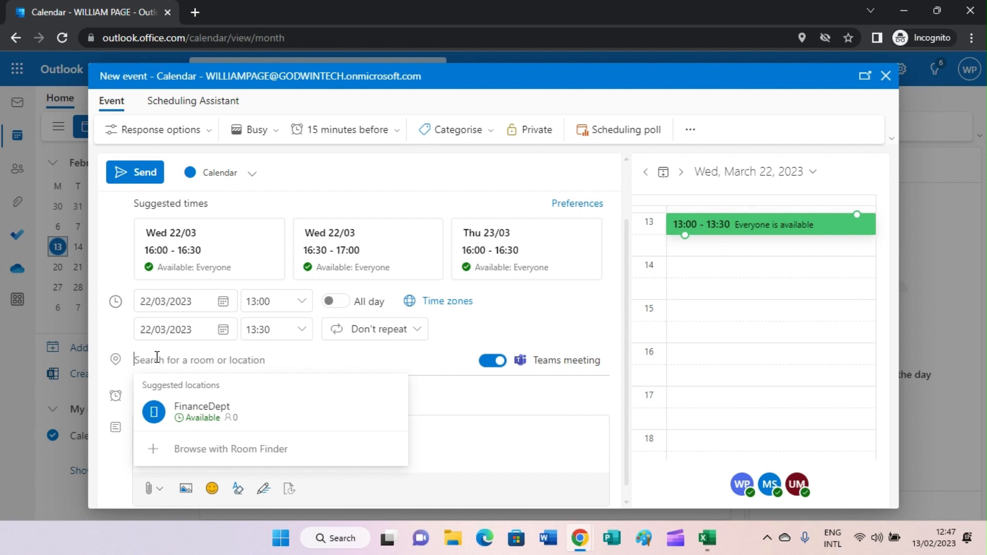
type("C")
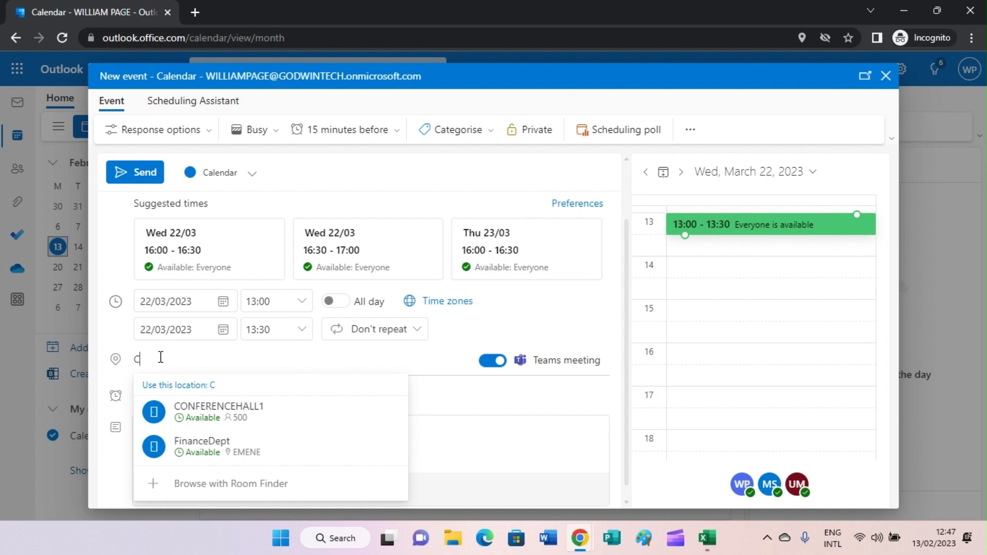
left_click(233, 420)
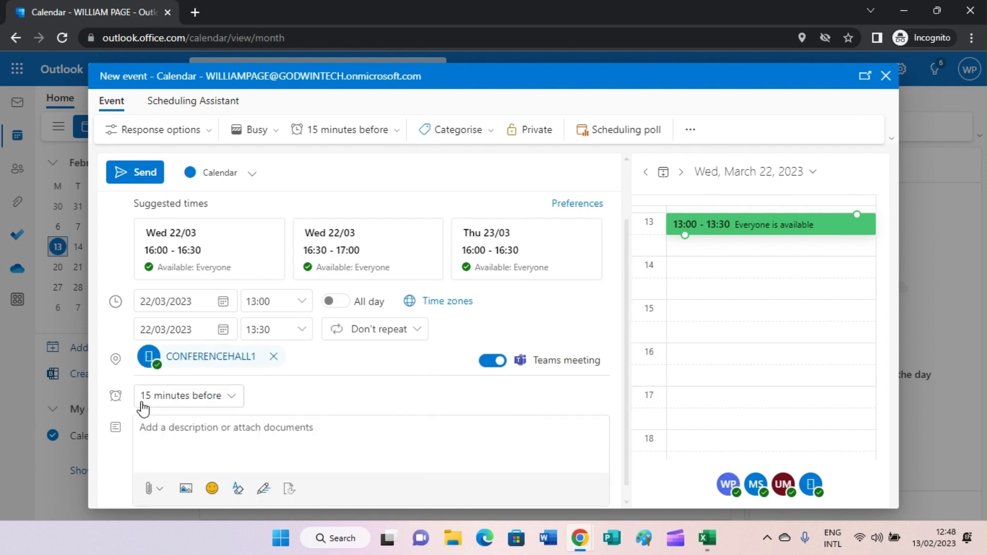
left_click(231, 404)
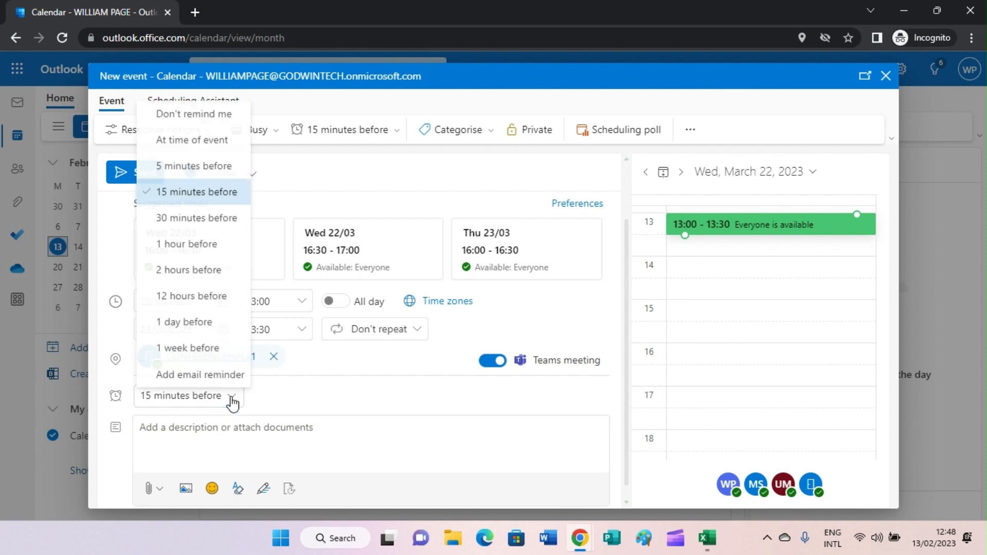
left_click(208, 216)
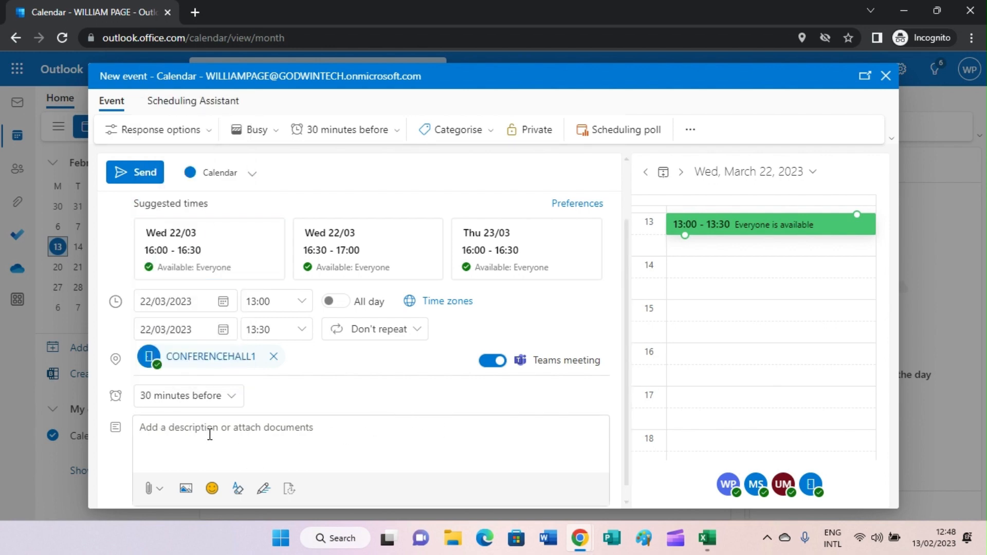
Step: Enter "Top officers meeting for 2023" as the event description
left_click(192, 429)
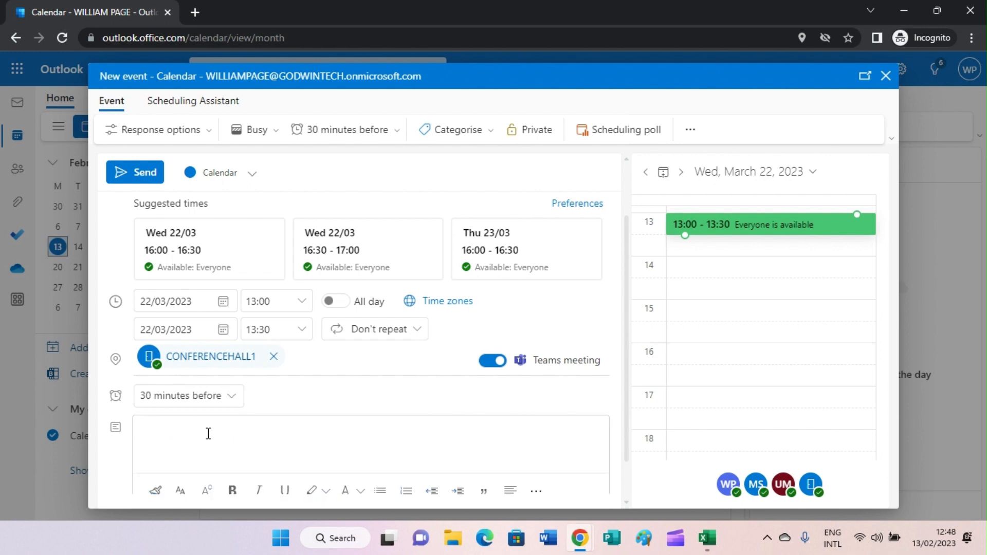
scroll(208, 433, "up", 2)
left_click(208, 433)
scroll(208, 428, "down", 2)
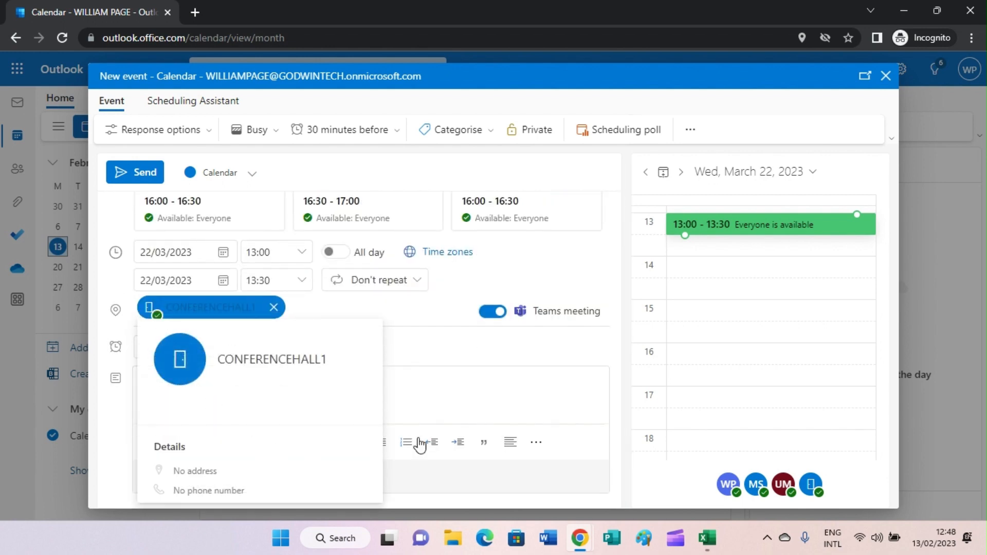
left_click(511, 442)
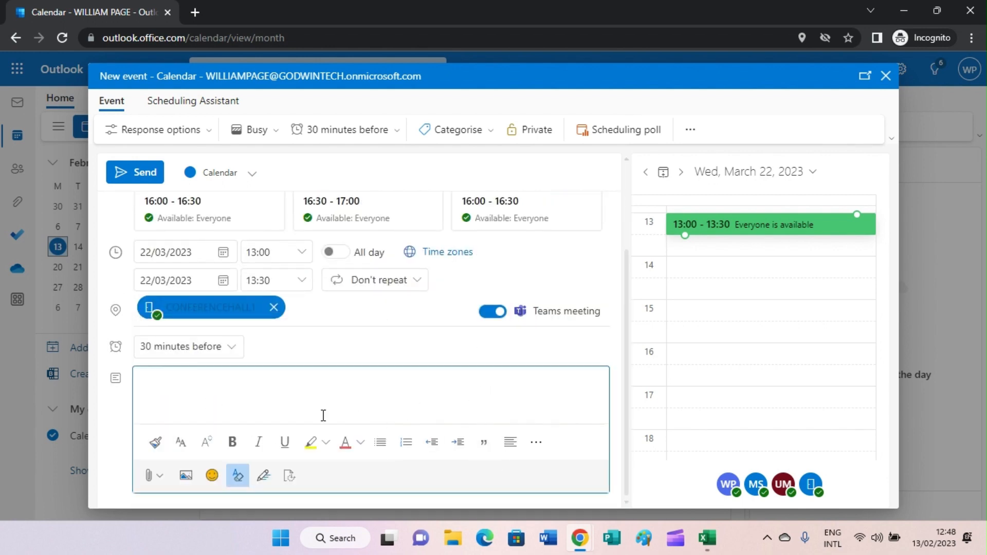
left_click(380, 309)
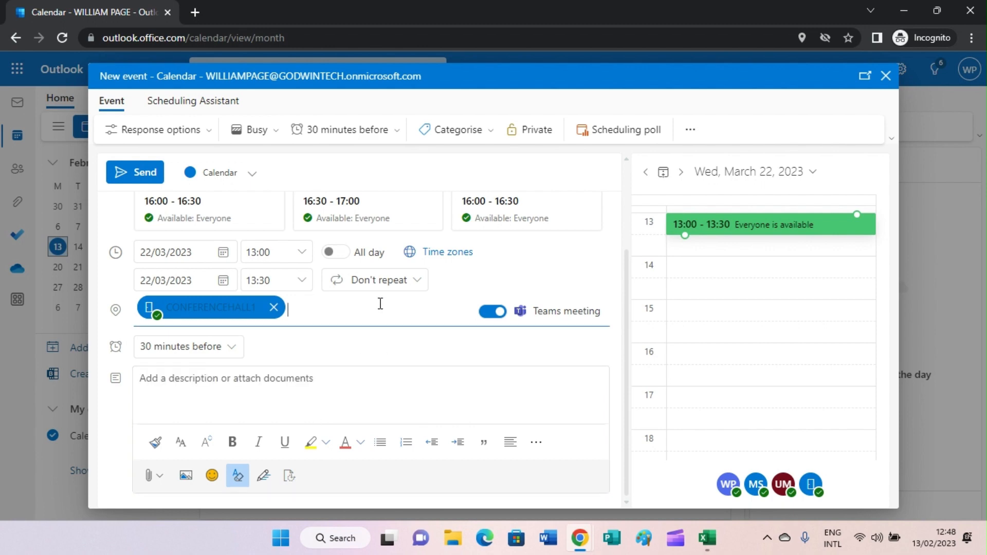
left_click(208, 405)
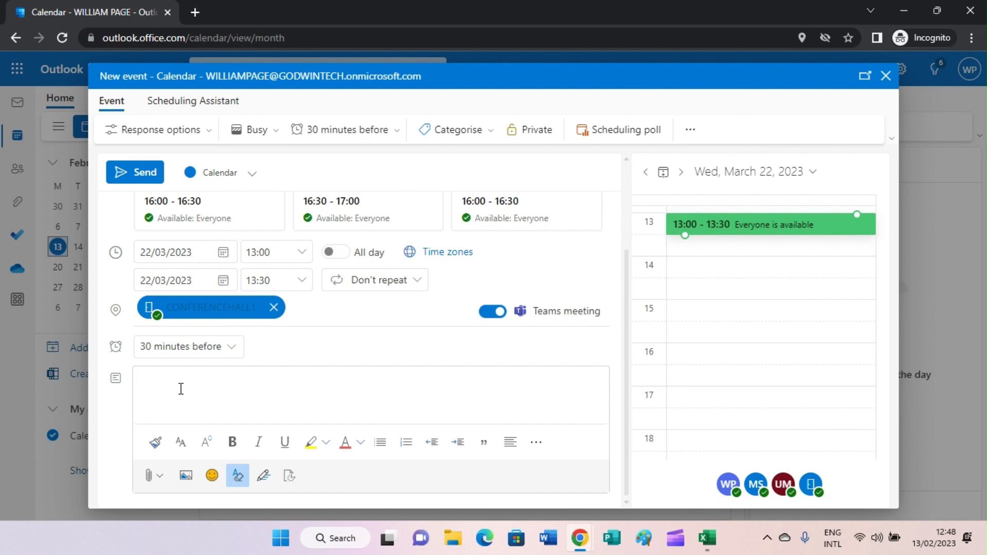
type("Top officers meeting ")
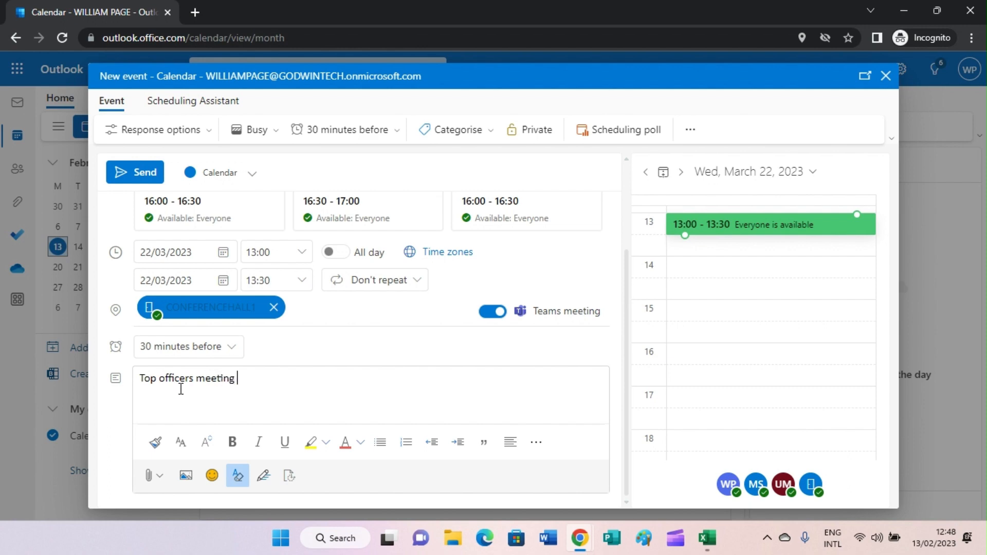
type("for 2023")
scroll(378, 397, "up", 3)
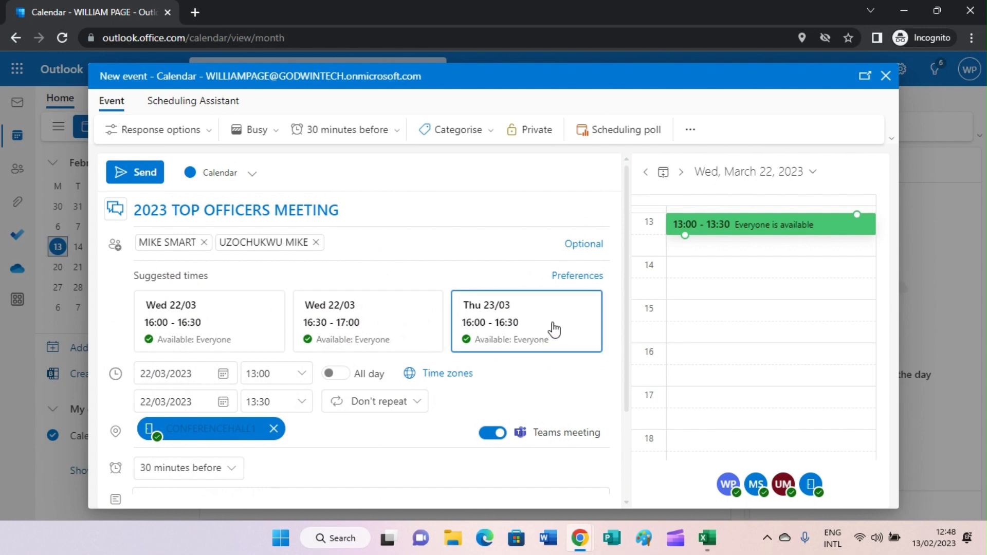
scroll(553, 365, "down", 3)
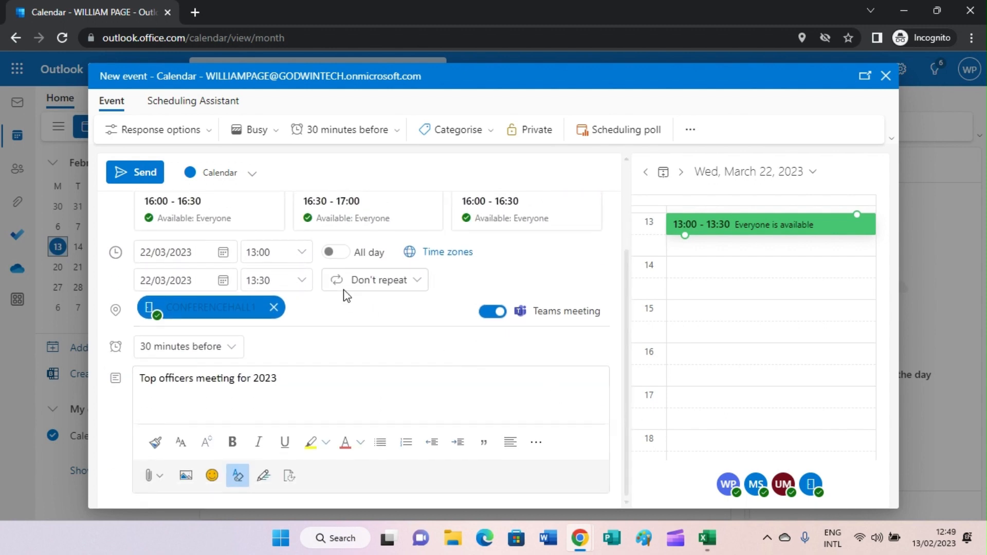
scroll(342, 295, "up", 3)
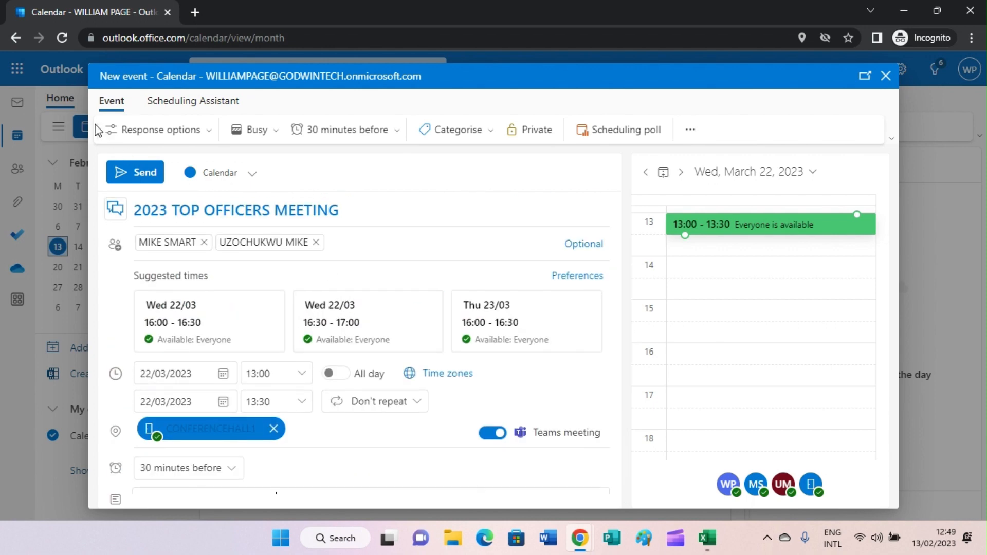
Step: Send the 2023 TOP OFFICERS MEETING invitation to the invited attendees and the booked conference room
left_click(144, 174)
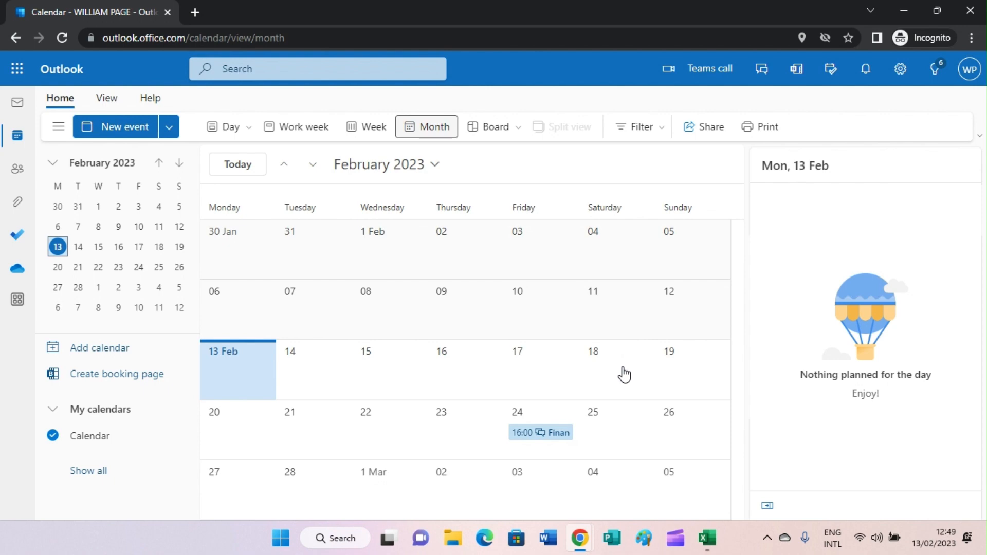
Step: Minimise the Outlook and Clipchamp browser windows and hide the remaining Excel window to show the Windows desktop
left_click(899, 15)
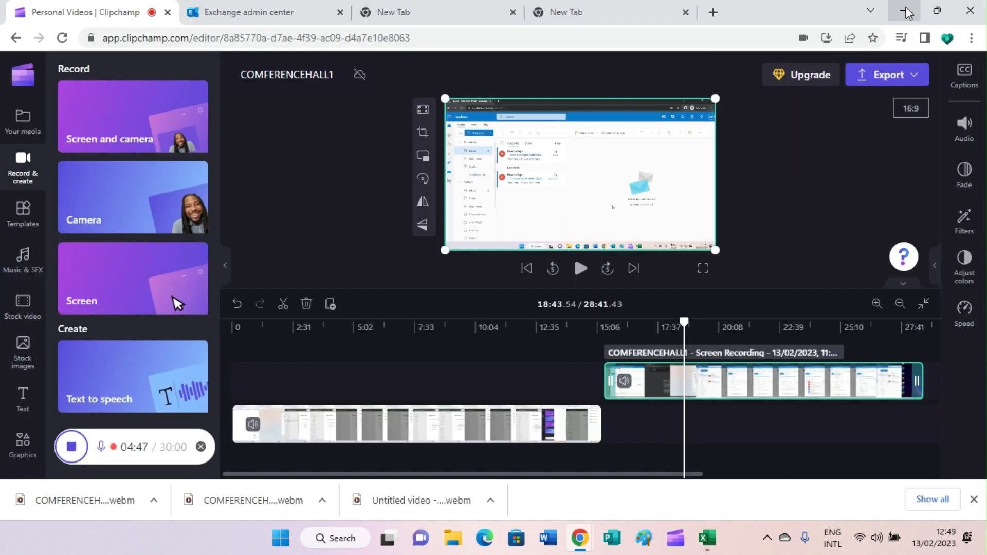
left_click(905, 10)
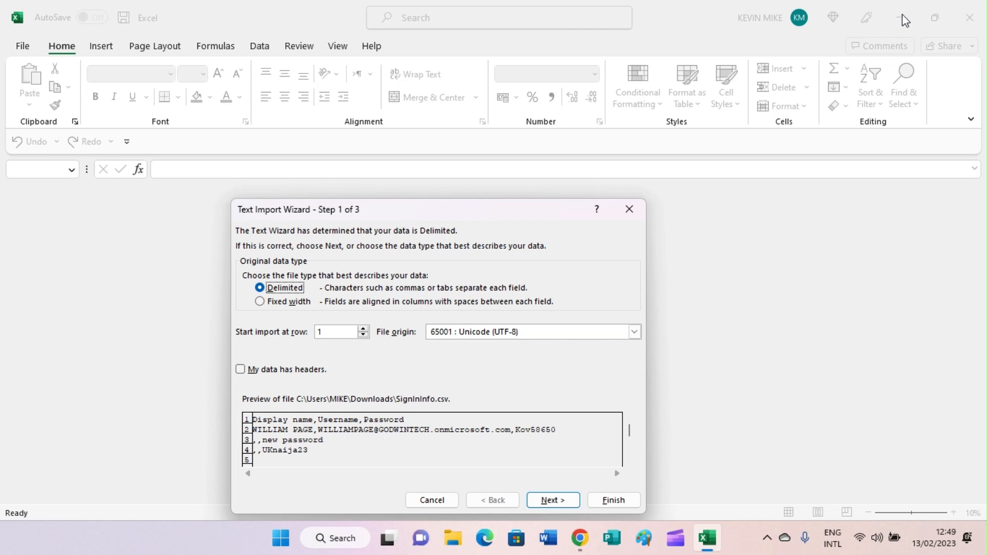
left_click(978, 554)
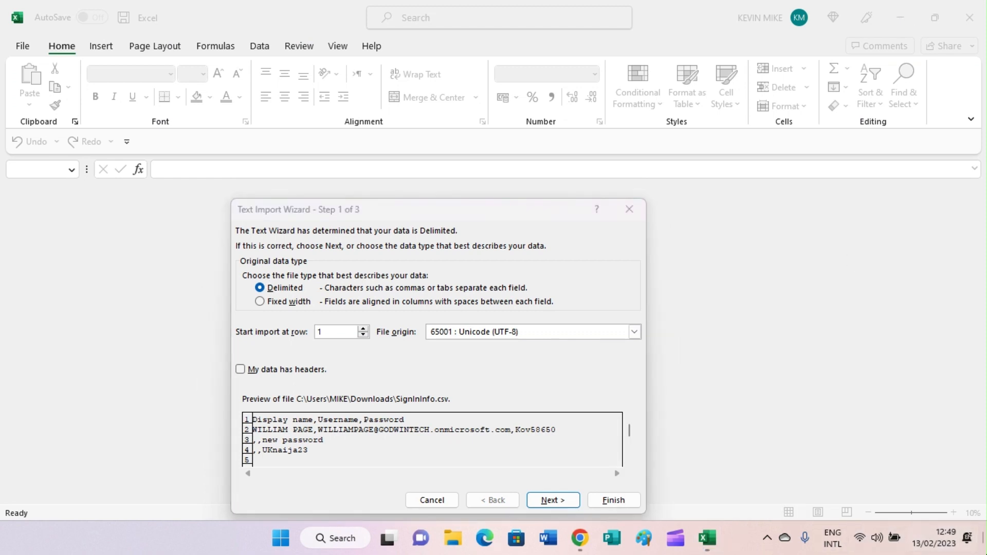
left_click(983, 553)
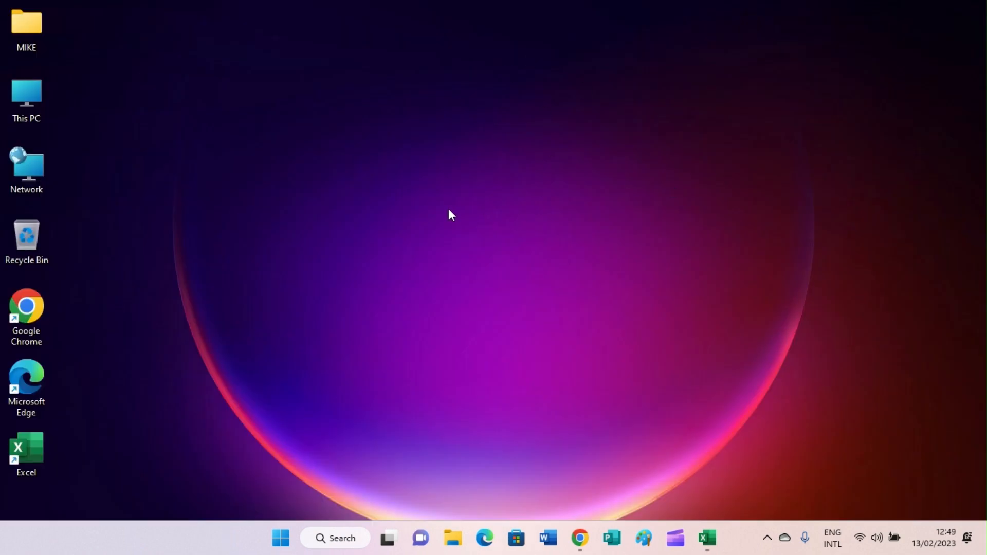
key("super+d")
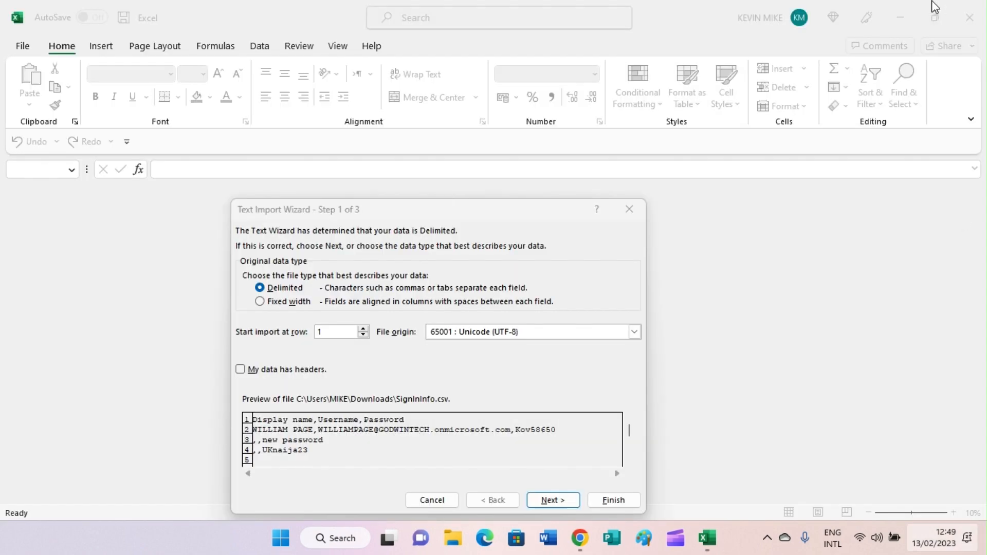
left_click(934, 538)
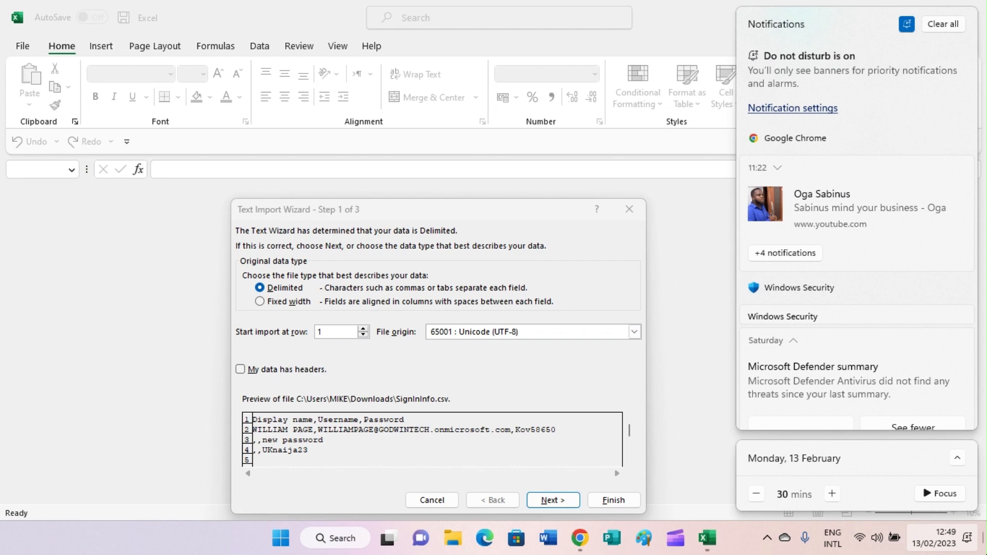
left_click(984, 550)
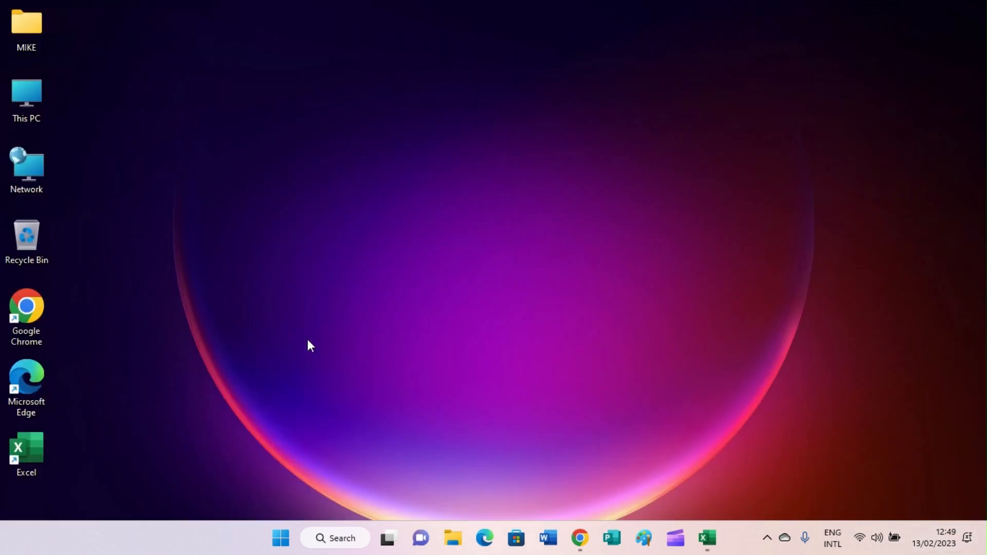